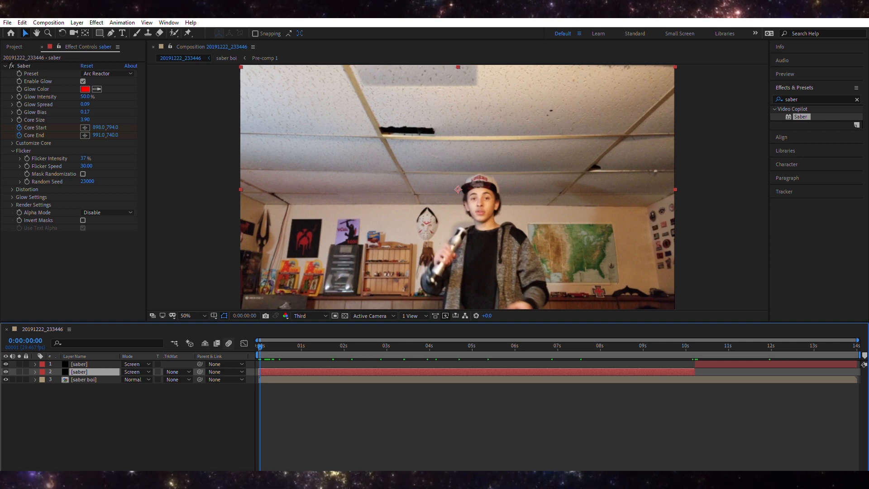
# - Play back the composition from the start and again from about 0:00:10:01 to review the red saber
pyautogui.moveTo(260, 347); pyautogui.dragTo(258, 347)
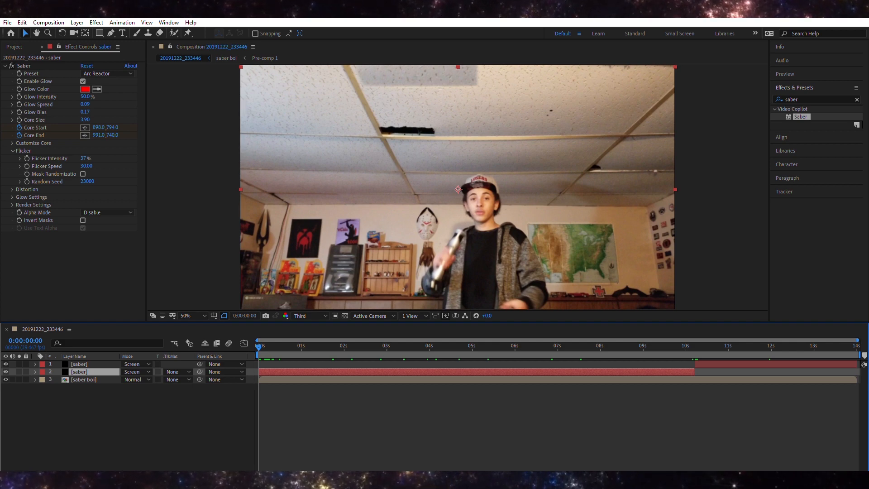
pyautogui.press('space')
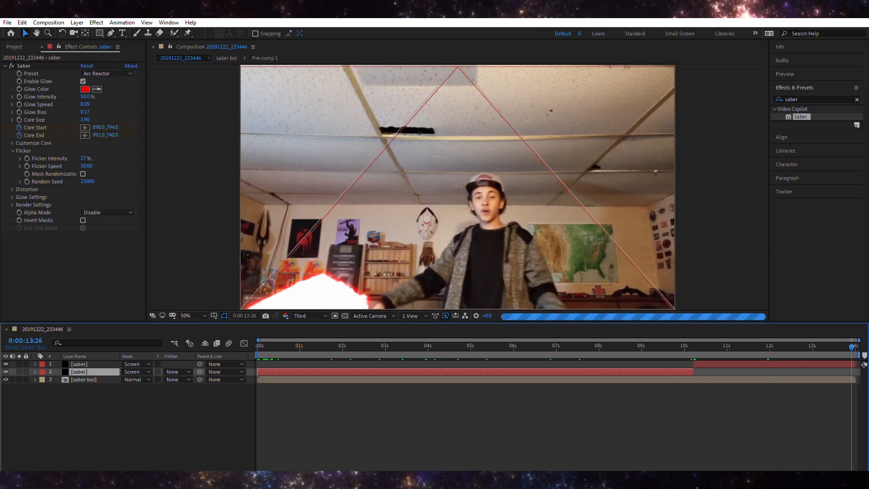
pyautogui.press('space')
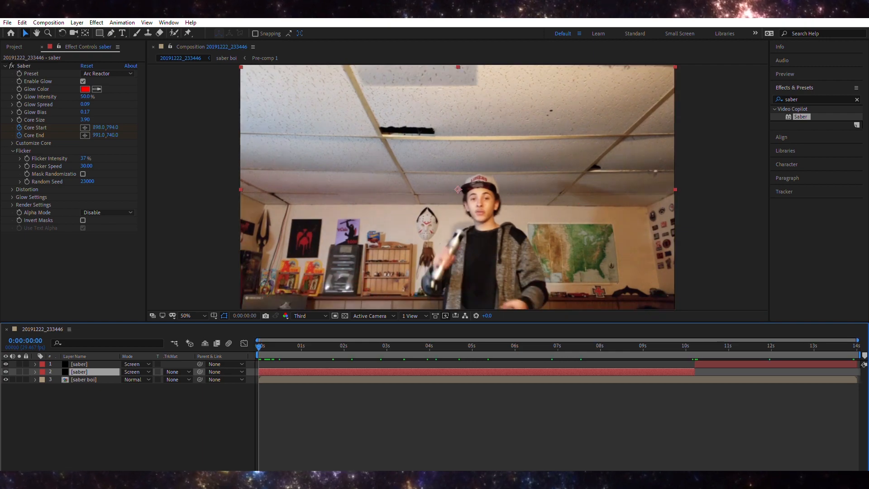
pyautogui.moveTo(699, 345); pyautogui.dragTo(691, 346)
pyautogui.press('space')
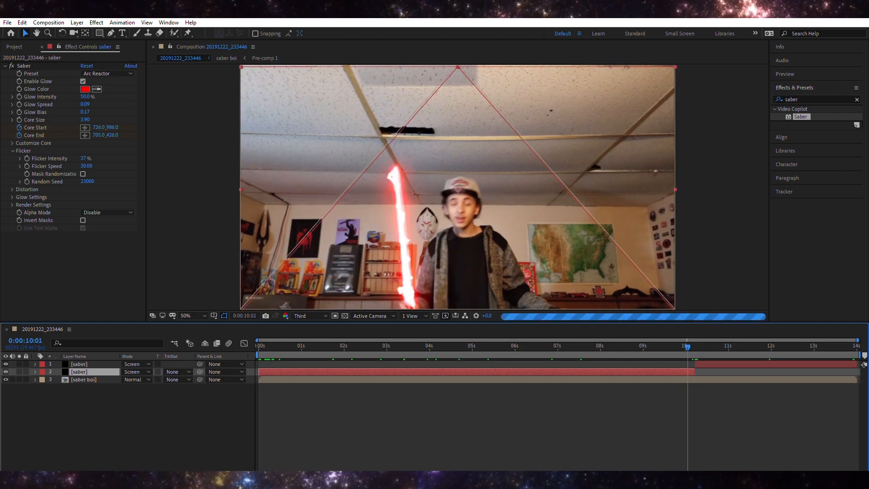
pyautogui.press('space')
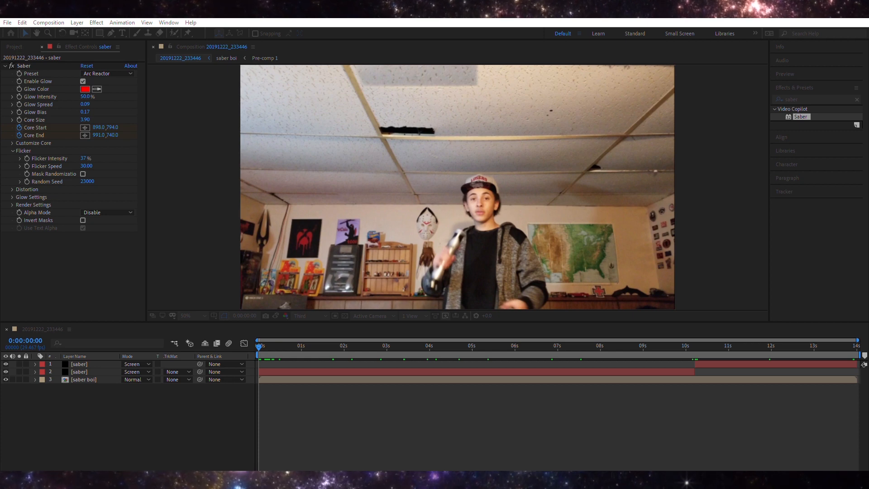
# - Create a new black solid layer and apply the Saber effect to it
pyautogui.press('Return')
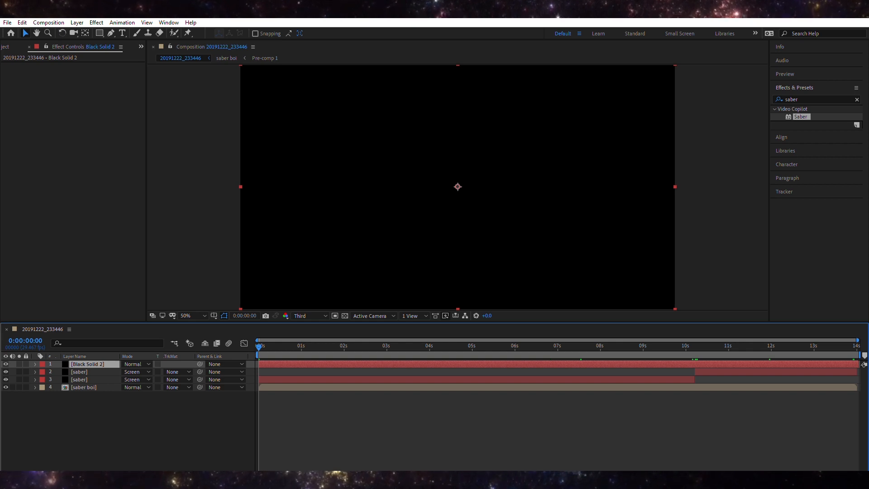
pyautogui.click(856, 100)
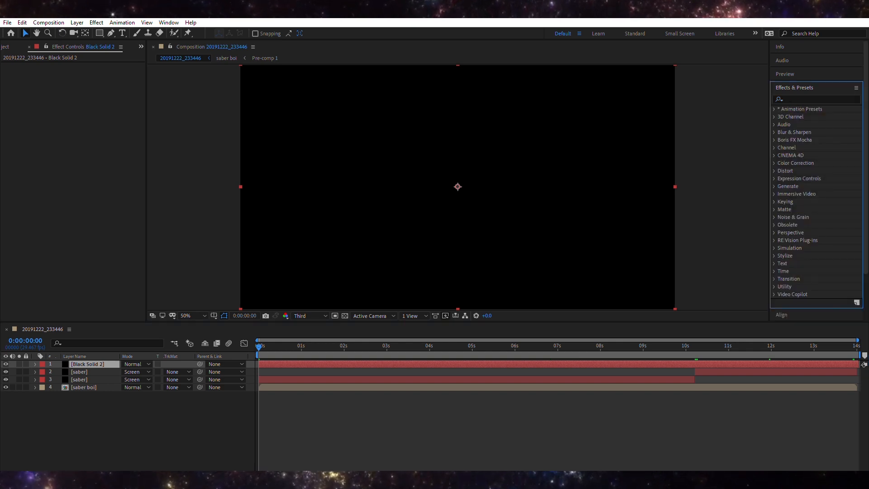
pyautogui.click(818, 100)
pyautogui.write('saber')
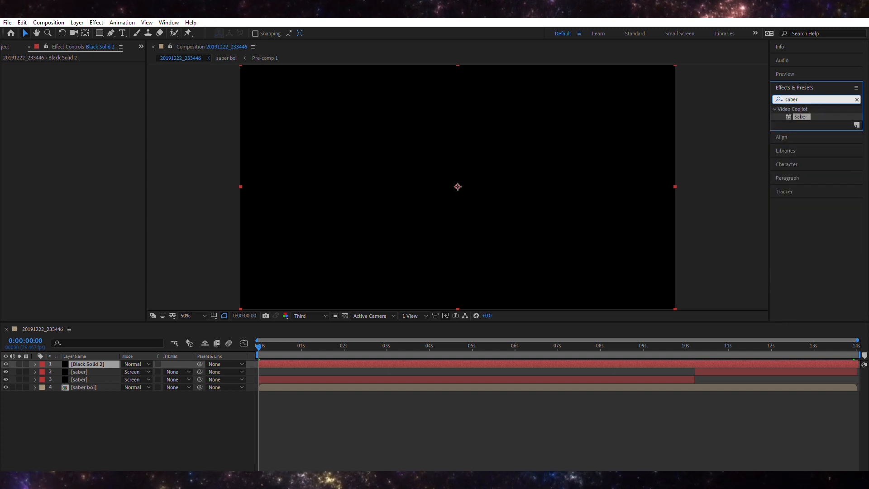
pyautogui.moveTo(800, 117); pyautogui.dragTo(75, 149)
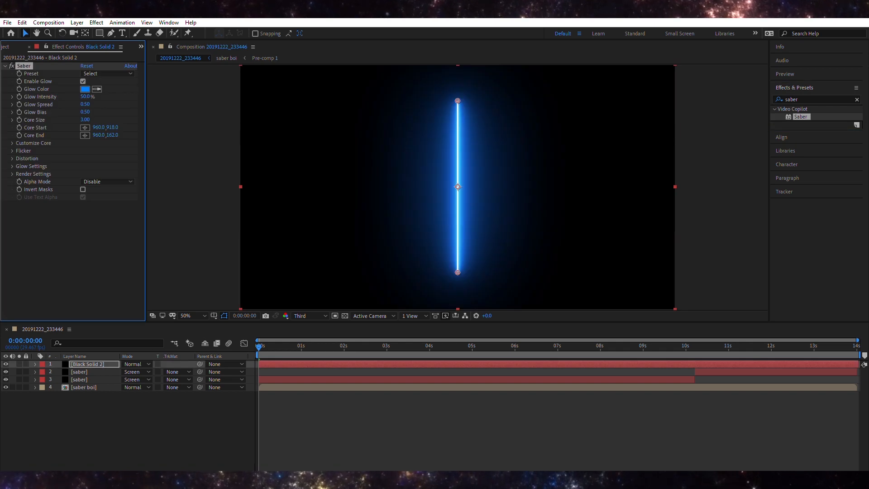
# - Set the new black solid's blending mode to Screen so the footage shows beneath the saber
pyautogui.click(137, 363)
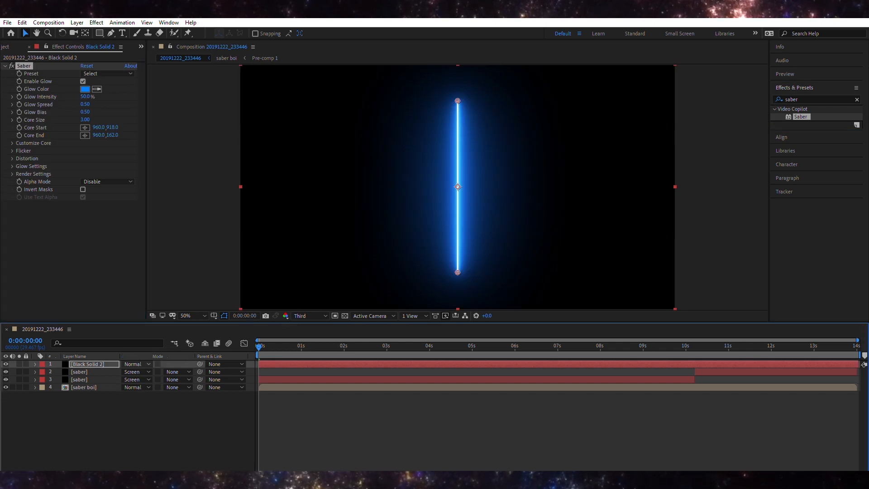
pyautogui.click(136, 425)
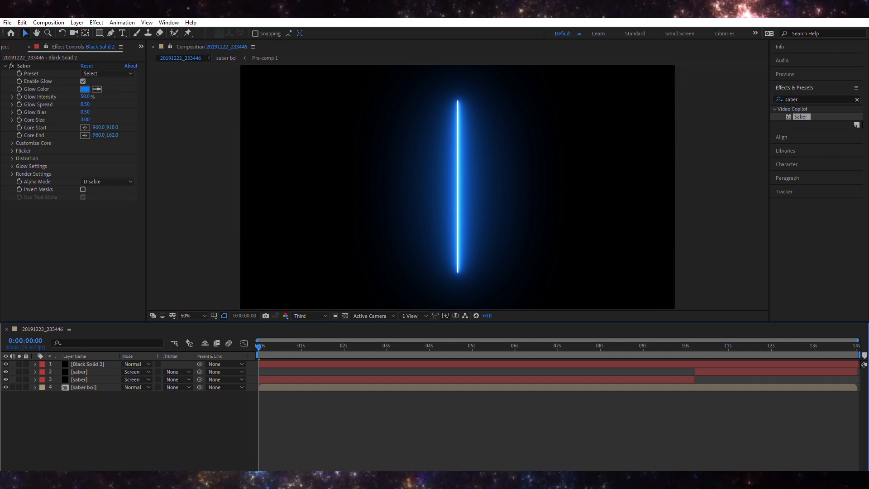
pyautogui.press('F4')
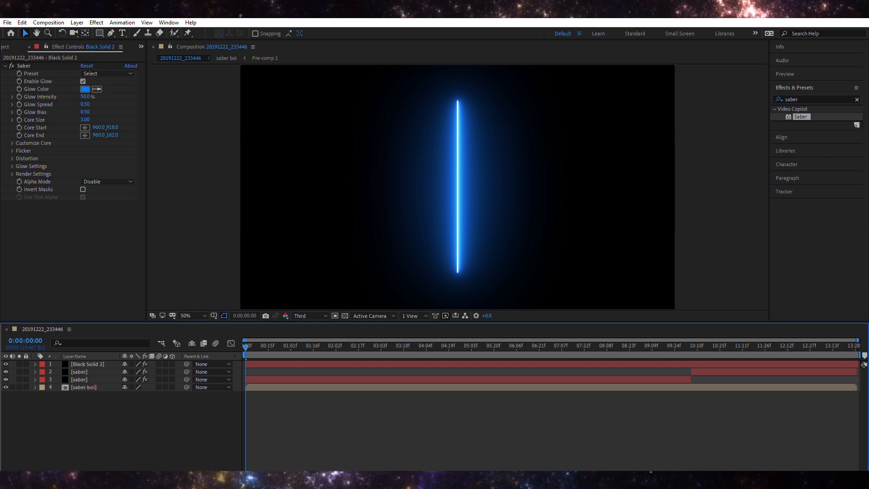
pyautogui.press('F4')
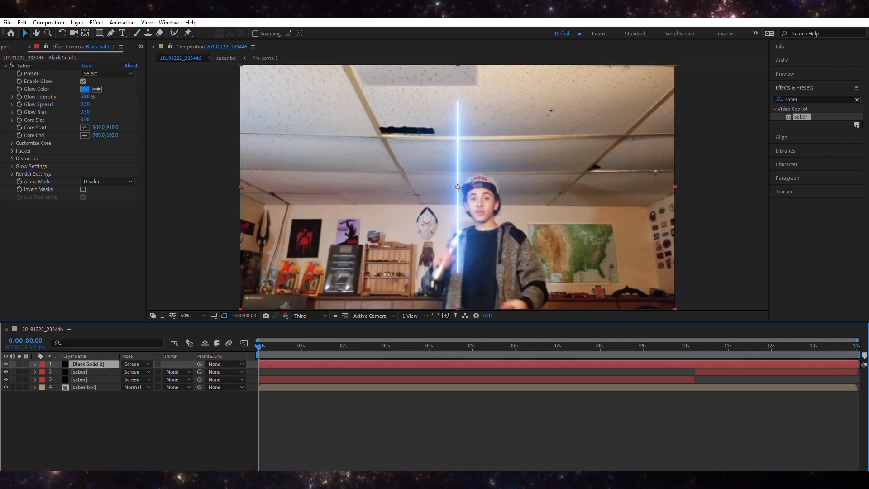
# - Try Saber presets including Fractal, Green Energy and Core on the new solid, and delete that layer
pyautogui.click(24, 66)
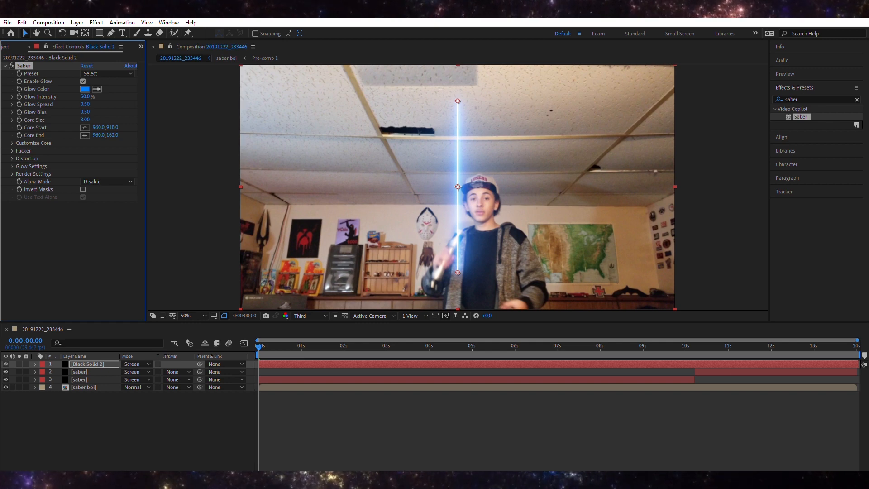
pyautogui.click(104, 135)
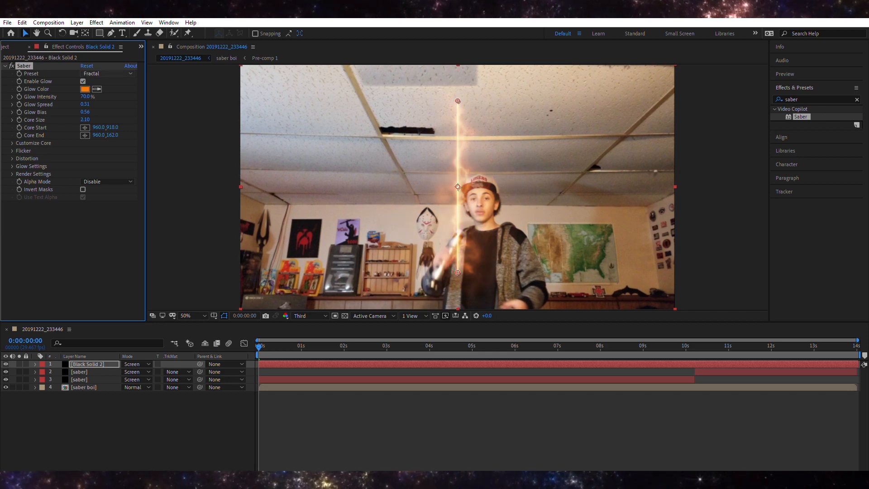
pyautogui.click(104, 144)
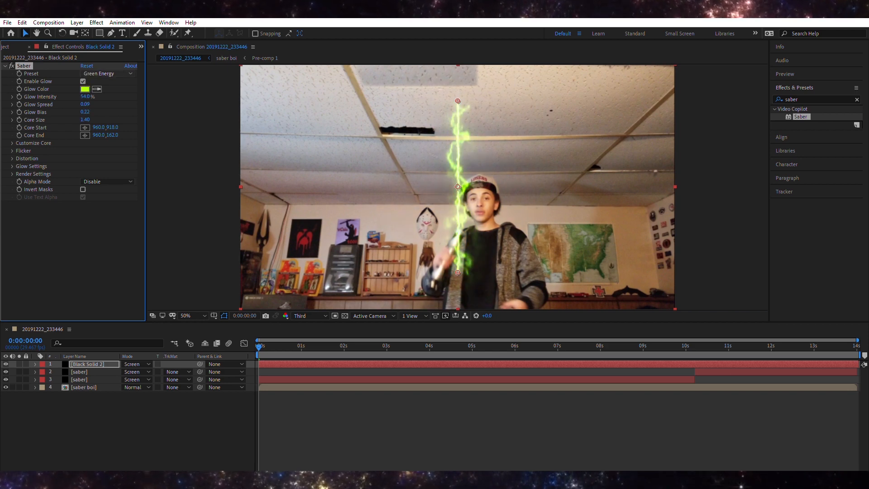
pyautogui.click(104, 152)
pyautogui.click(104, 160)
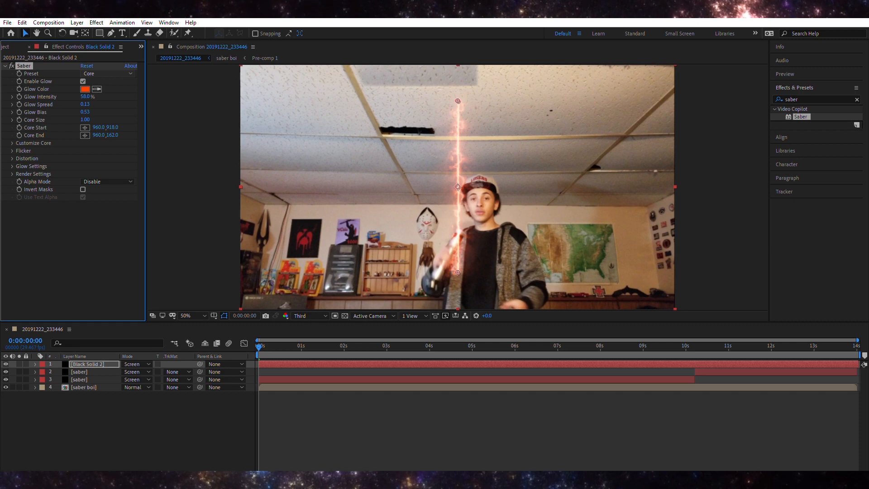
pyautogui.click(97, 221)
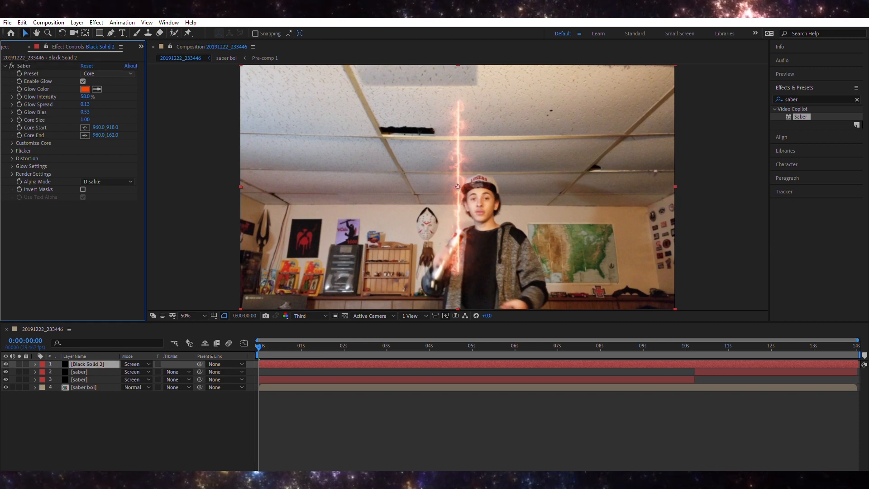
pyautogui.press('Delete')
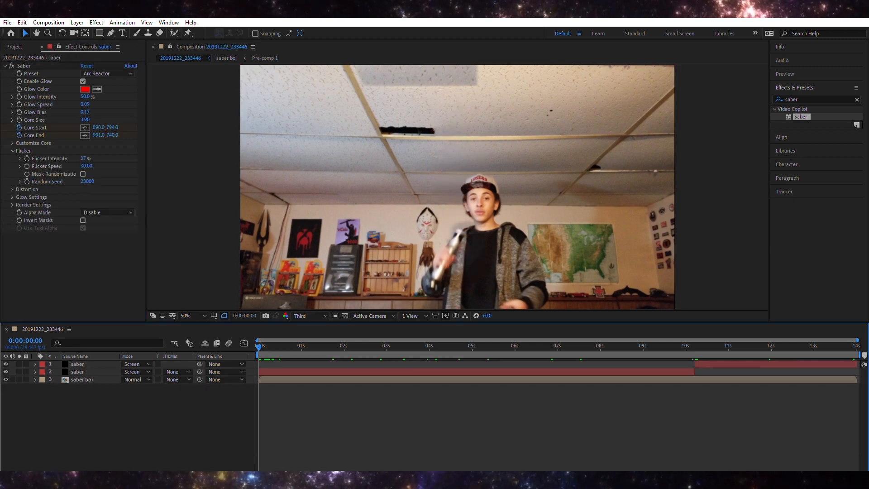
# - Show source names in the timeline and collapse the Flicker settings of the lower saber layer's Saber effect
pyautogui.click(84, 357)
pyautogui.click(86, 364)
pyautogui.click(86, 372)
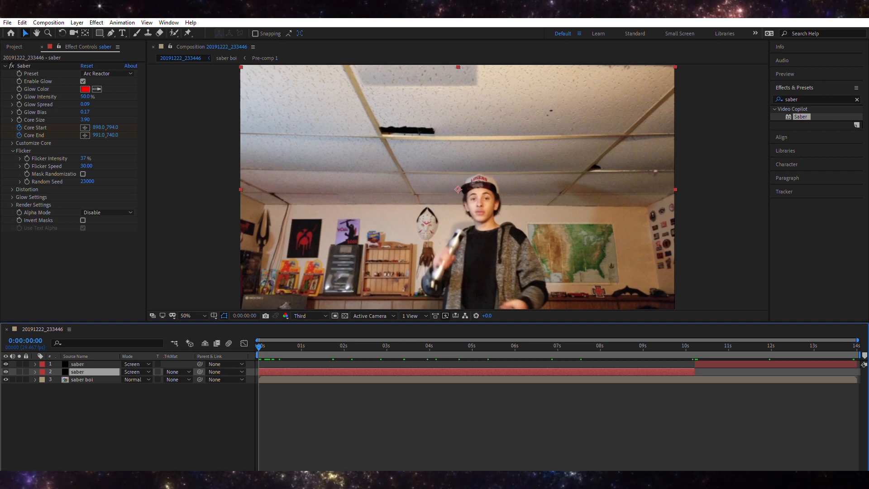
pyautogui.click(13, 151)
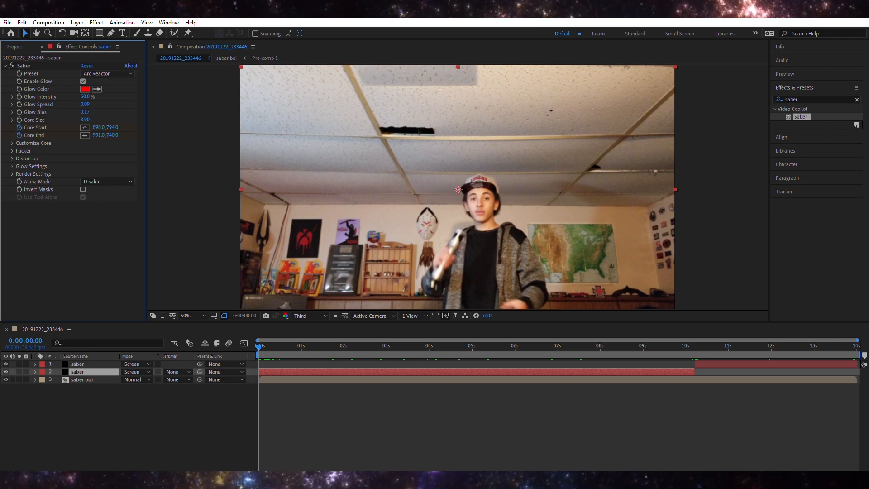
pyautogui.click(24, 66)
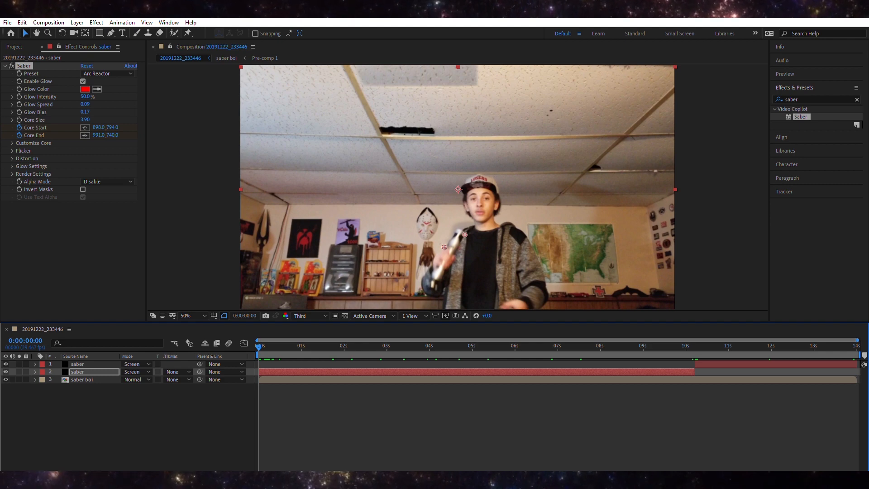
# - Add another new black solid, apply the Saber effect to it and adjust its Core Size
pyautogui.hotkey('ctrl', 'shift', 'a')
pyautogui.hotkey('ctrl', 'y')
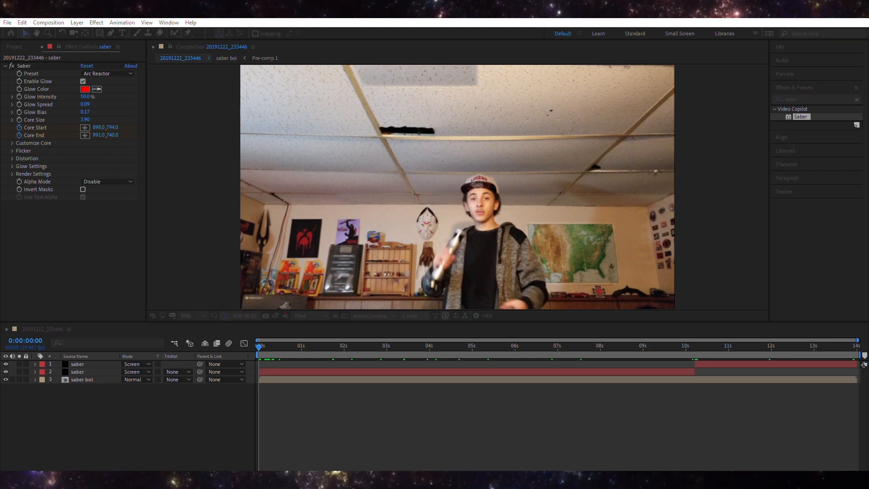
pyautogui.press('Return')
pyautogui.moveTo(800, 117); pyautogui.dragTo(561, 173)
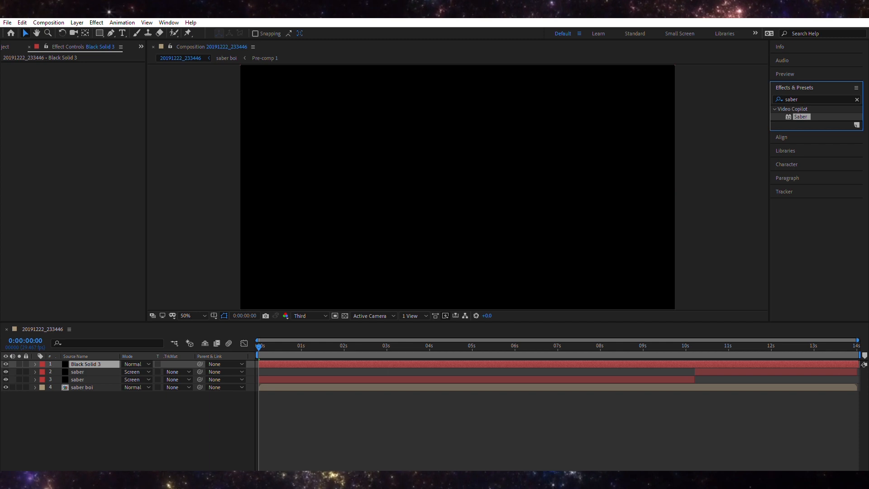
pyautogui.moveTo(85, 120); pyautogui.dragTo(88, 120)
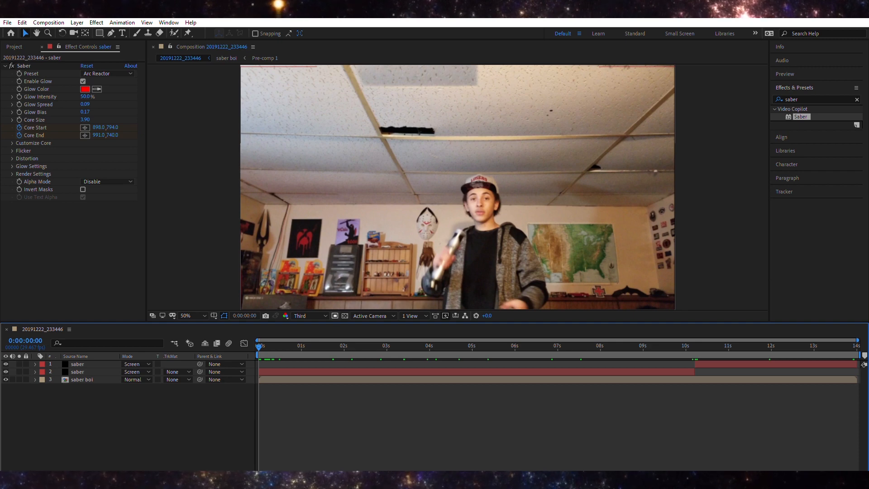
# - Compare the footage at 0:00:05:01 with both saber layers hidden and shown
pyautogui.click(475, 347)
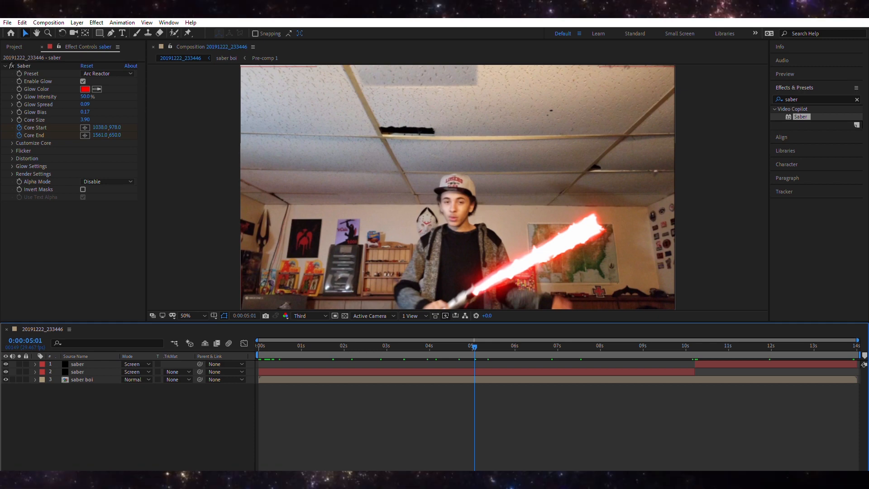
pyautogui.click(5, 372)
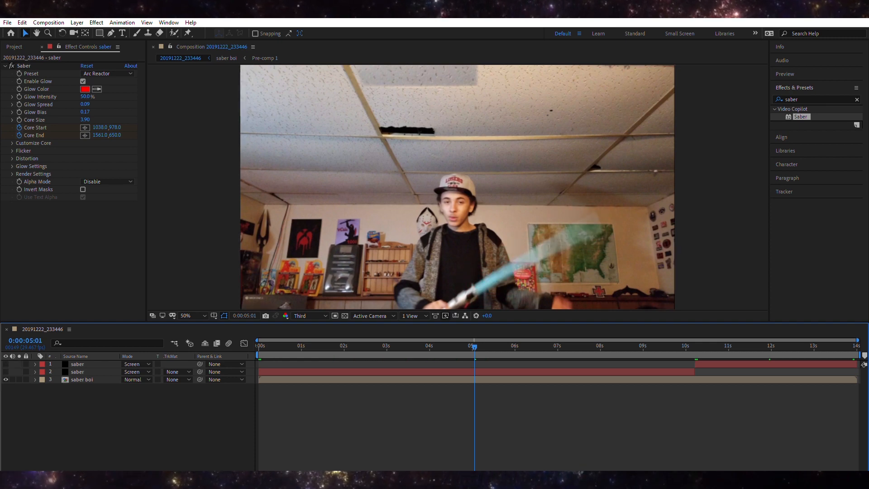
pyautogui.moveTo(6, 372); pyautogui.dragTo(6, 364)
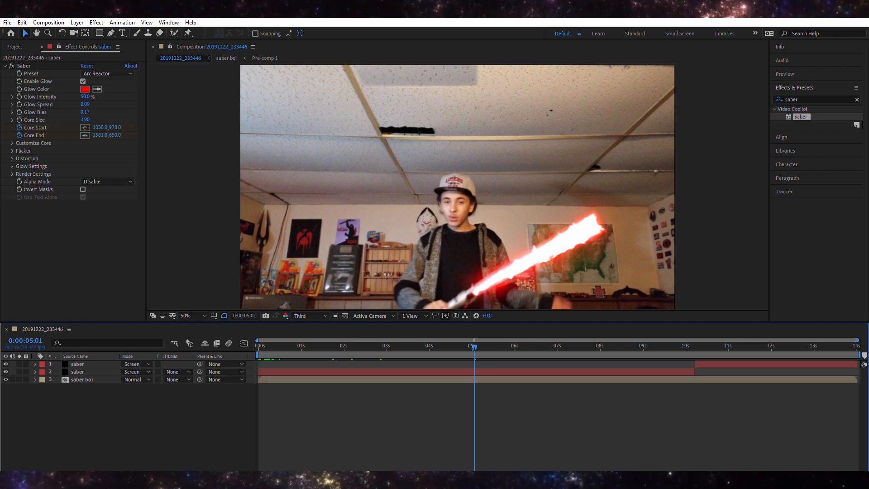
# - Compare the lower saber layer's blade position at frames 0:00:00:21 and 0:00:00:22
pyautogui.moveTo(474, 347); pyautogui.dragTo(456, 347)
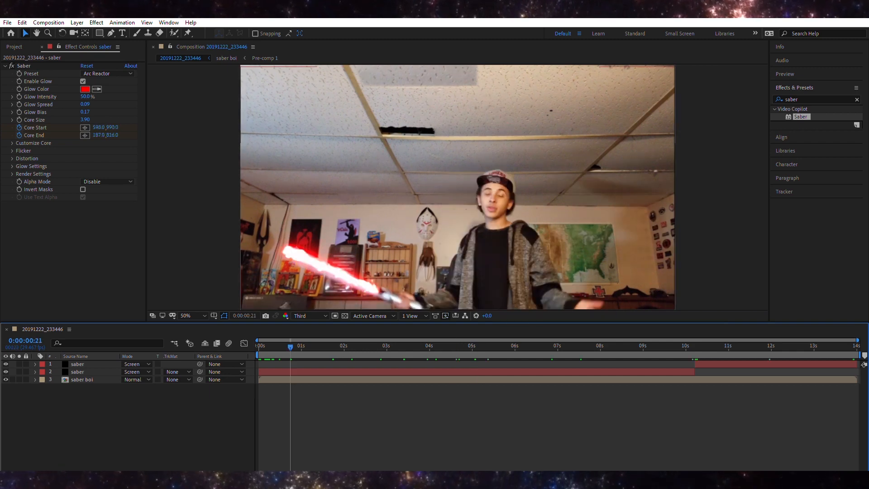
pyautogui.click(78, 372)
pyautogui.click(136, 421)
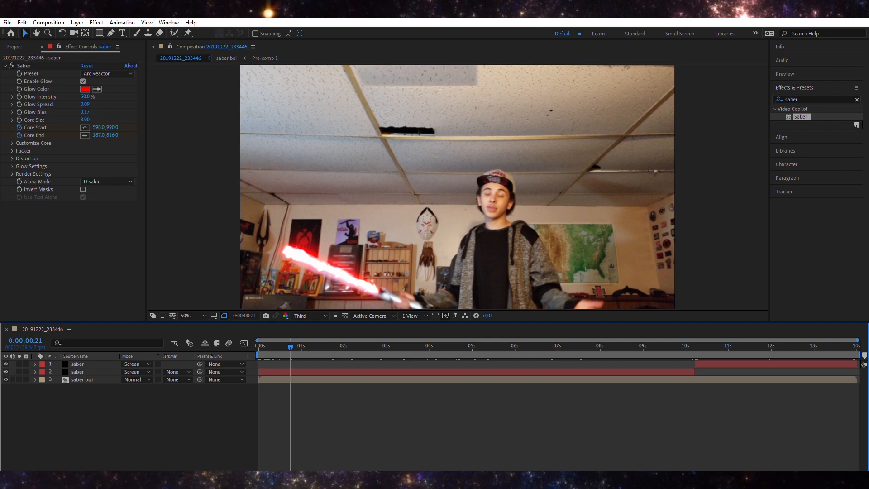
pyautogui.moveTo(290, 347); pyautogui.dragTo(292, 346)
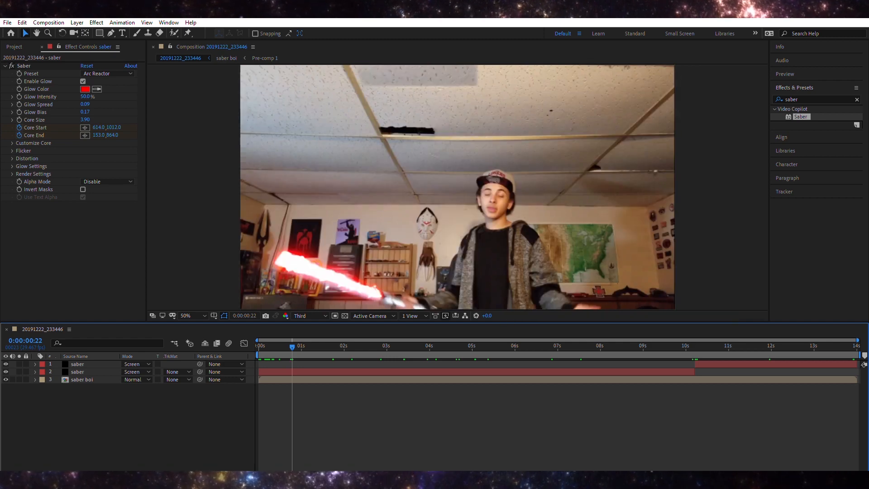
# - Examine the Customize Core, Distortion and Glow Settings of the lower saber layer's Saber effect
pyautogui.click(24, 66)
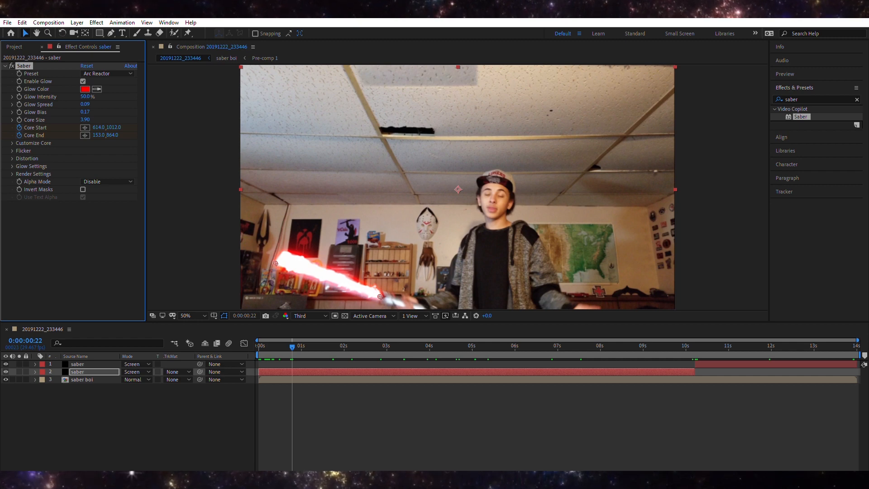
pyautogui.click(12, 143)
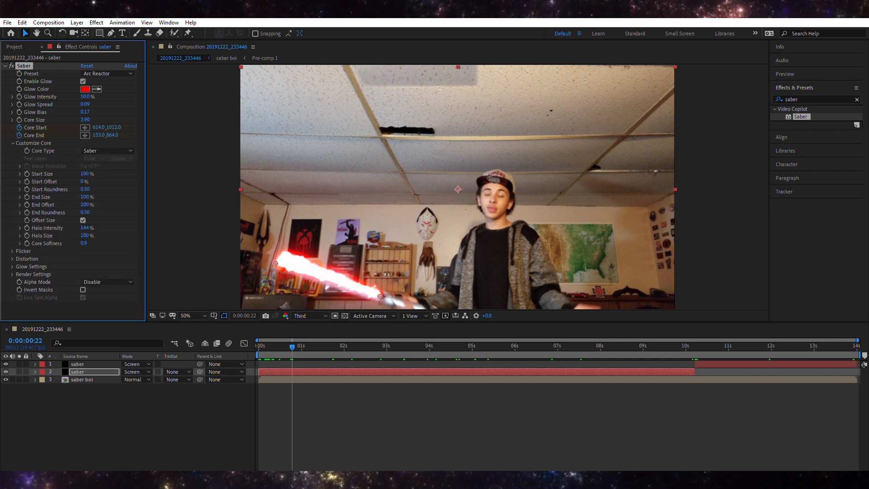
pyautogui.click(13, 143)
pyautogui.click(12, 159)
pyautogui.click(12, 158)
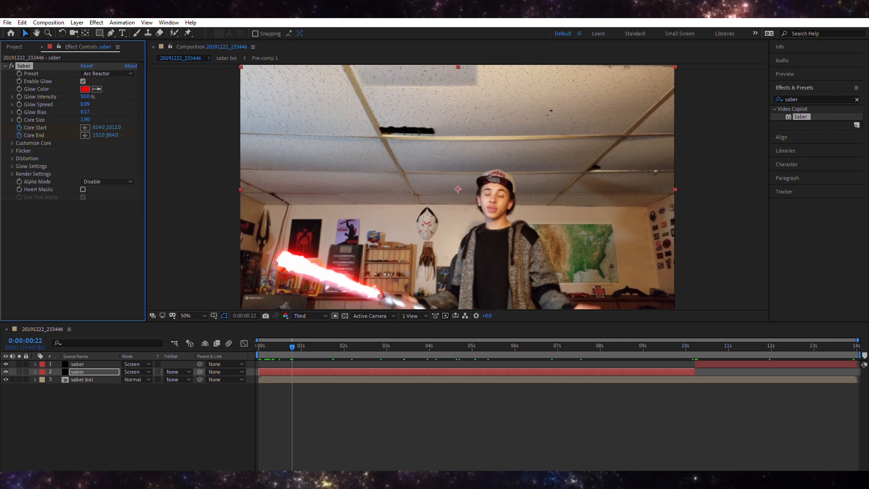
pyautogui.click(12, 166)
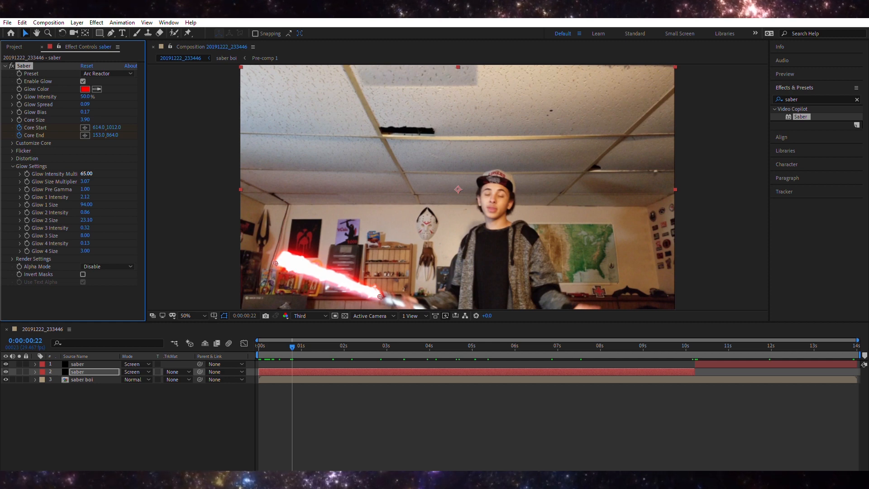
# - Examine the footage frame by frame over the first three frames to see where the blade starts
pyautogui.click(181, 421)
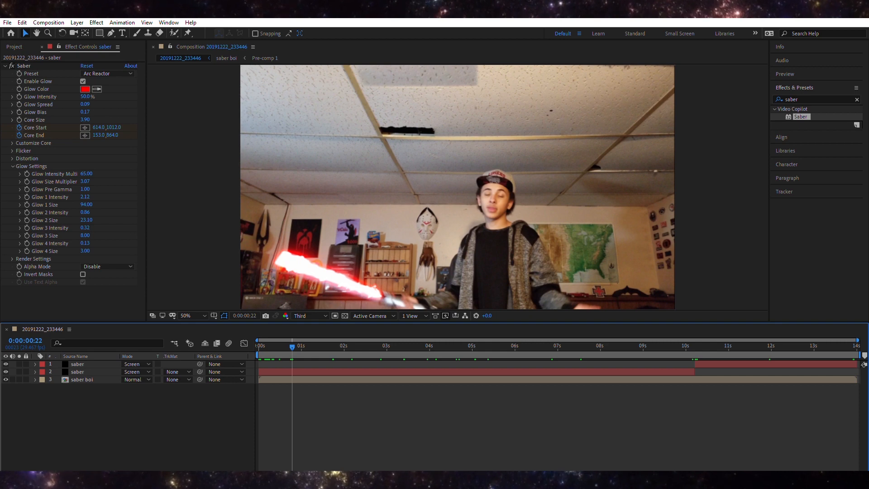
pyautogui.moveTo(292, 346); pyautogui.dragTo(264, 347)
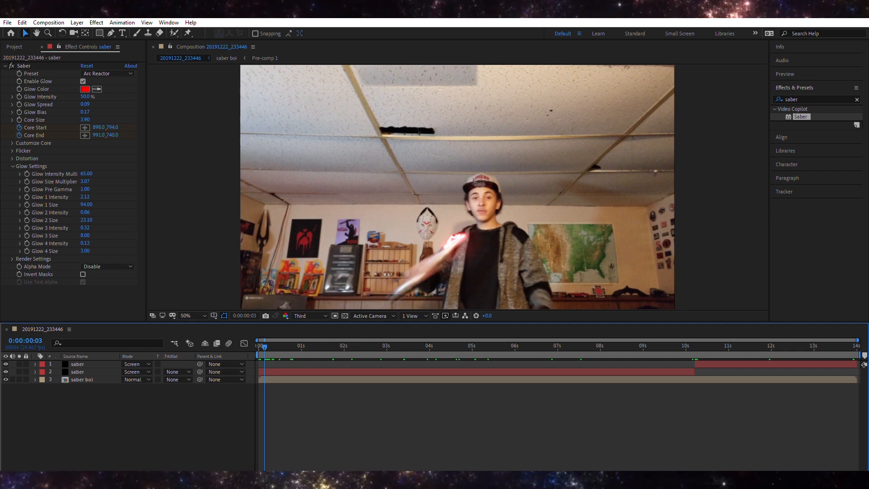
pyautogui.press('Home')
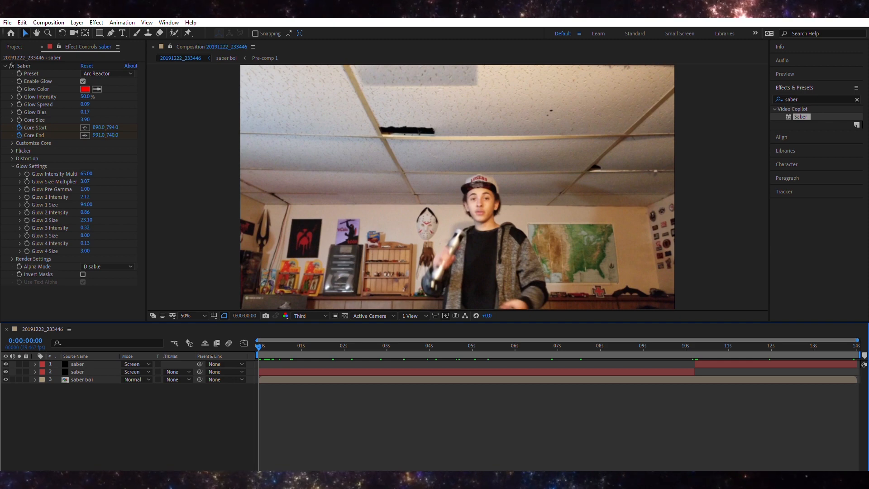
pyautogui.press('pagedown')
pyautogui.press('pageup')
pyautogui.press('pagedown')
pyautogui.press('pagedown')
pyautogui.press('pagedown')
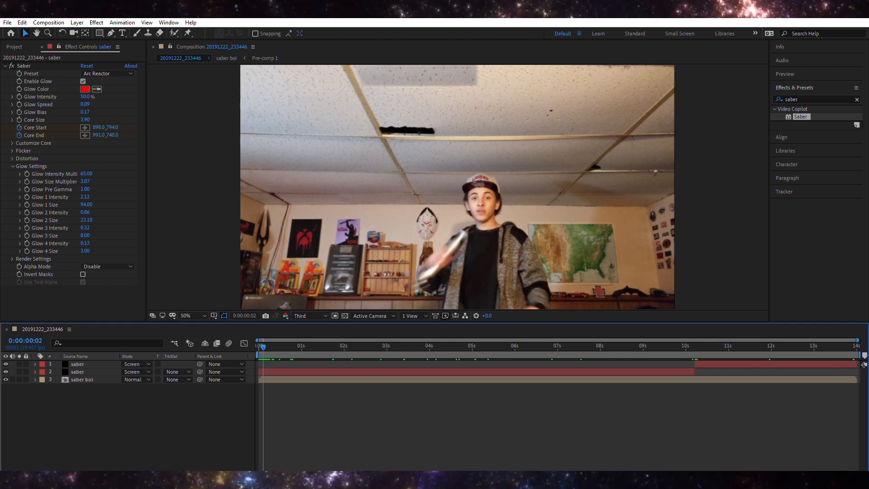
# - Examine the lower saber layer's Core Start and Core End keyframes and its blade control points at 0:00:00:02
pyautogui.click(23, 66)
pyautogui.click(85, 135)
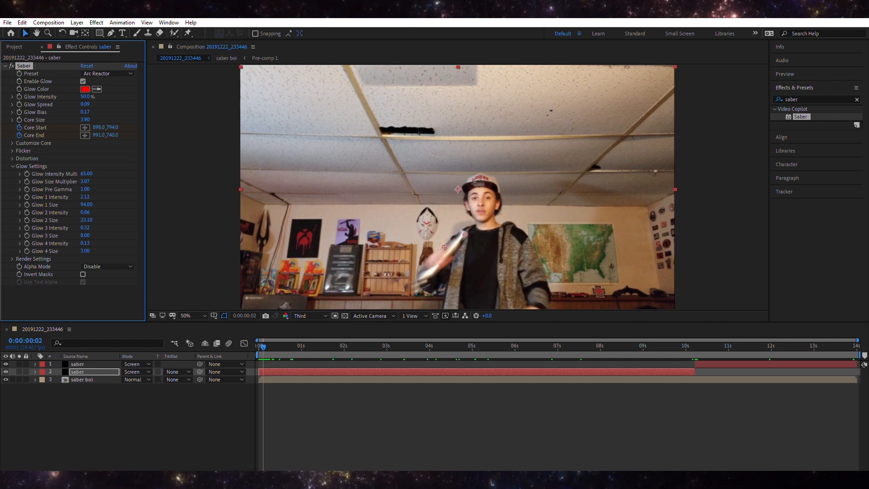
pyautogui.click(263, 347)
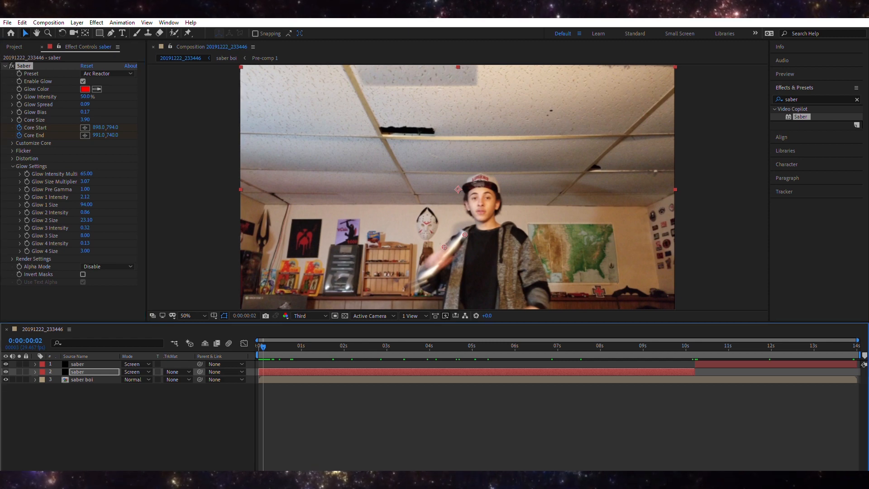
pyautogui.click(35, 372)
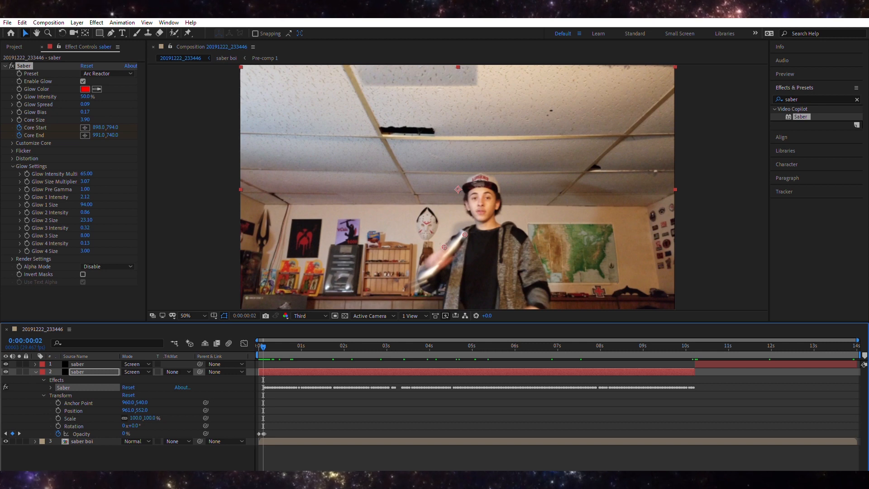
pyautogui.click(50, 388)
pyautogui.scroll(-2, 127, 416)
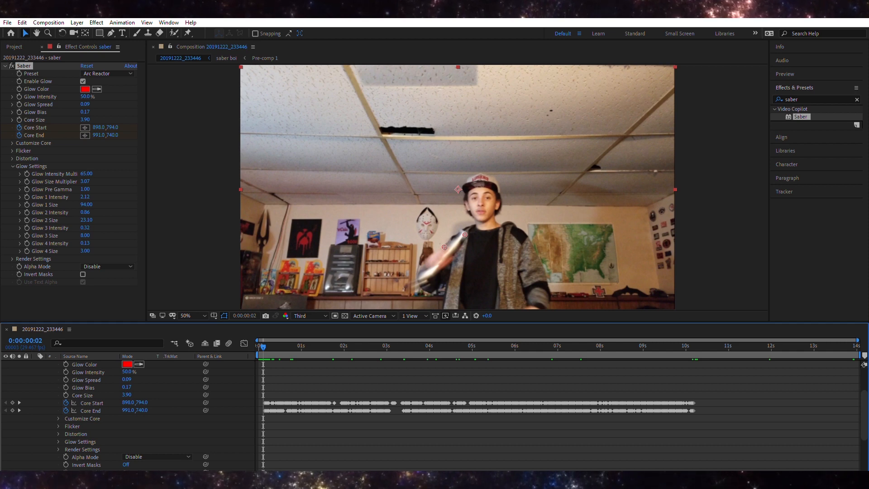
pyautogui.scroll(3, 35, 372)
pyautogui.click(35, 371)
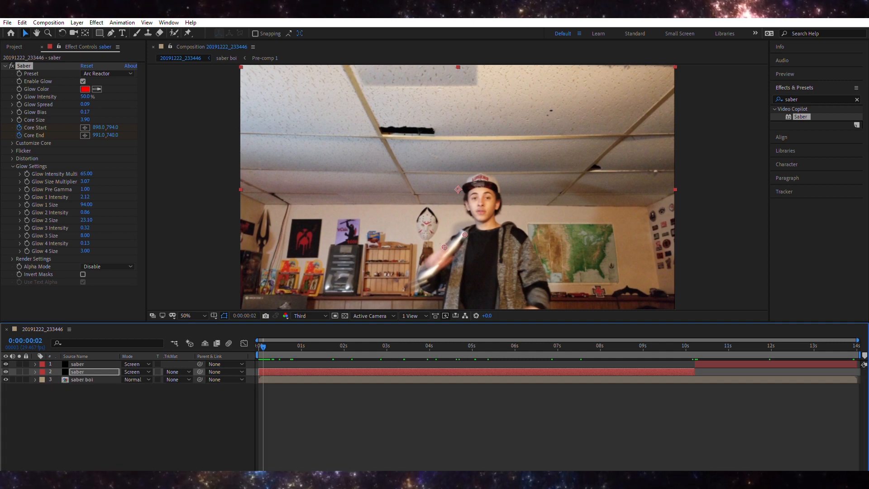
pyautogui.click(24, 66)
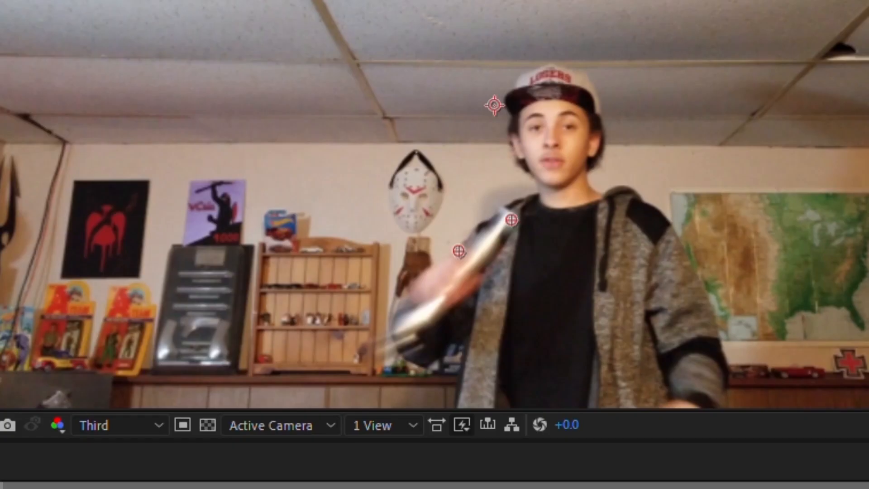
pyautogui.press('space')
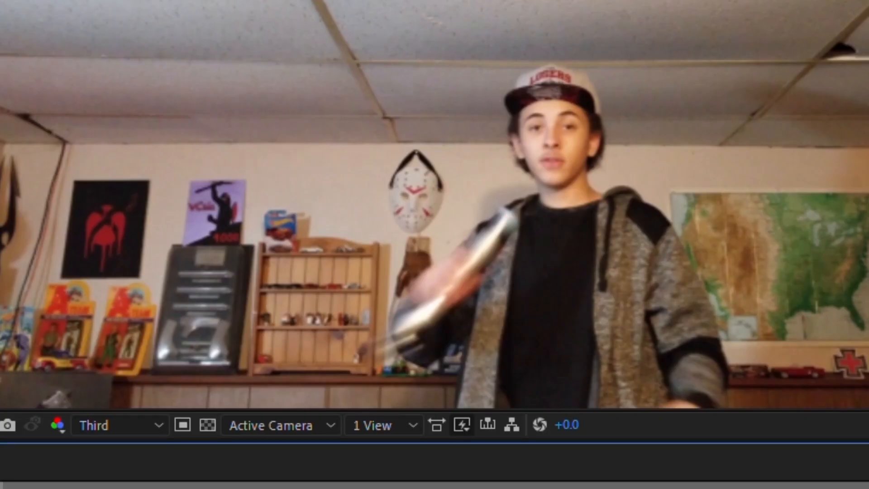
pyautogui.press('space')
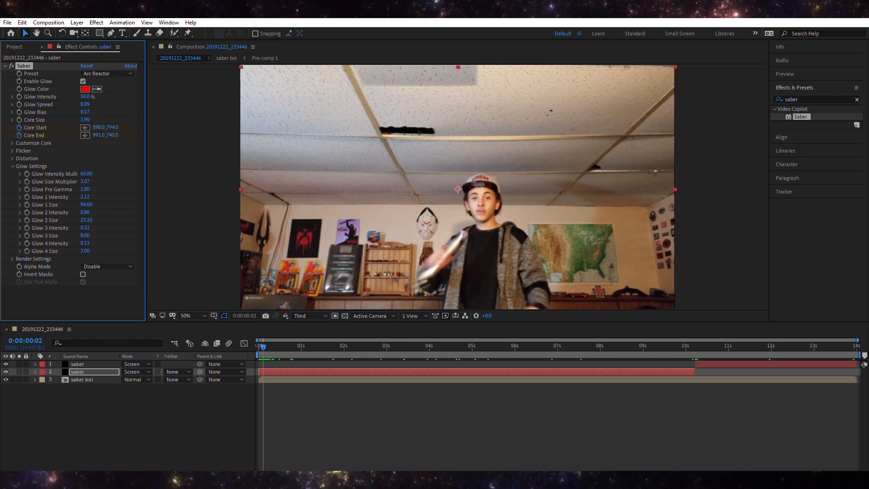
# - Try repositioning the lower saber layer's Core End at 0:00:00:04 and return it to about 843, 760
pyautogui.moveTo(263, 346); pyautogui.dragTo(266, 346)
pyautogui.moveTo(431, 240); pyautogui.dragTo(378, 200)
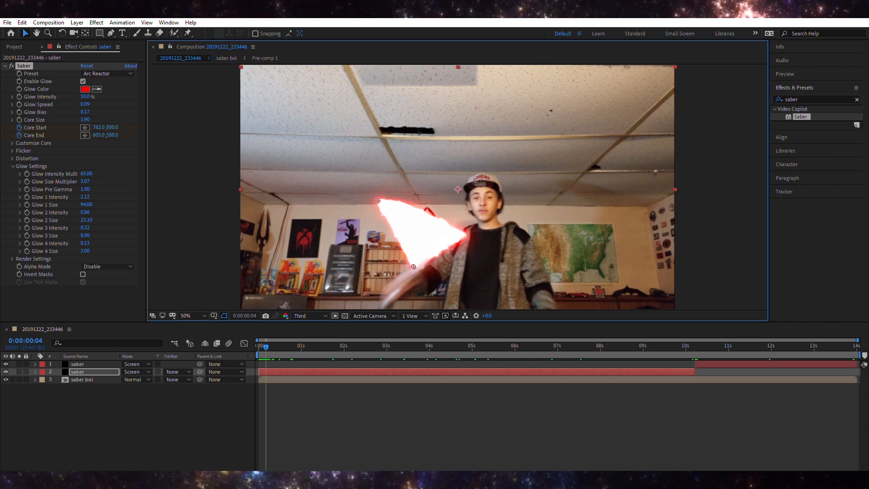
pyautogui.moveTo(377, 200); pyautogui.dragTo(453, 218)
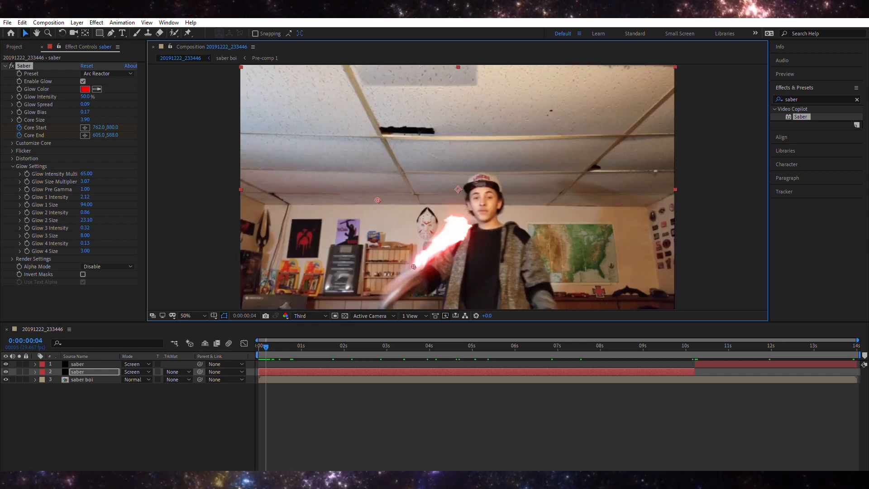
pyautogui.hotkey('ctrl', 'z')
pyautogui.moveTo(377, 200); pyautogui.dragTo(431, 240)
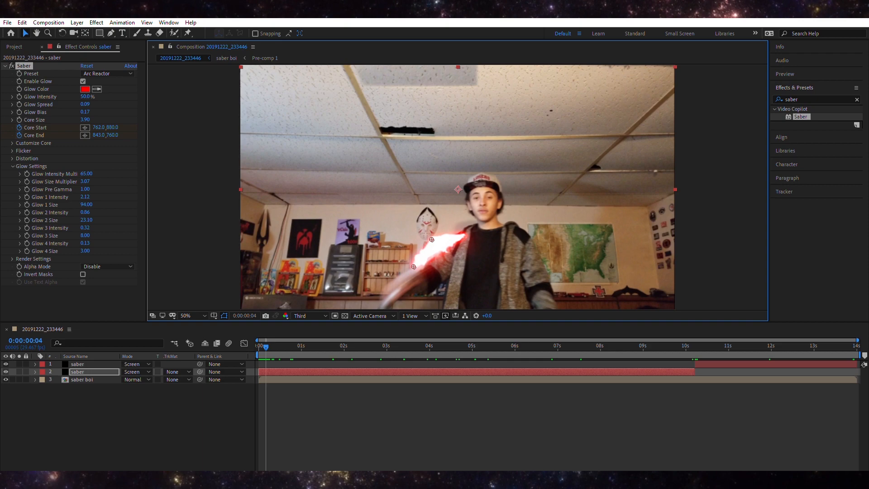
# - Preview the saber animation, examine the blade between 0:00:00:04 and 0:00:00:06, and check the composition settings
pyautogui.press('space')
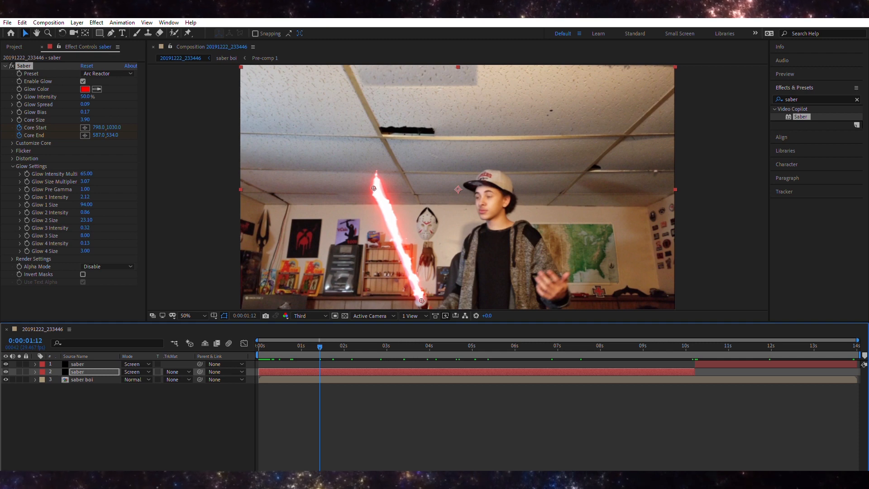
pyautogui.moveTo(319, 346); pyautogui.dragTo(267, 347)
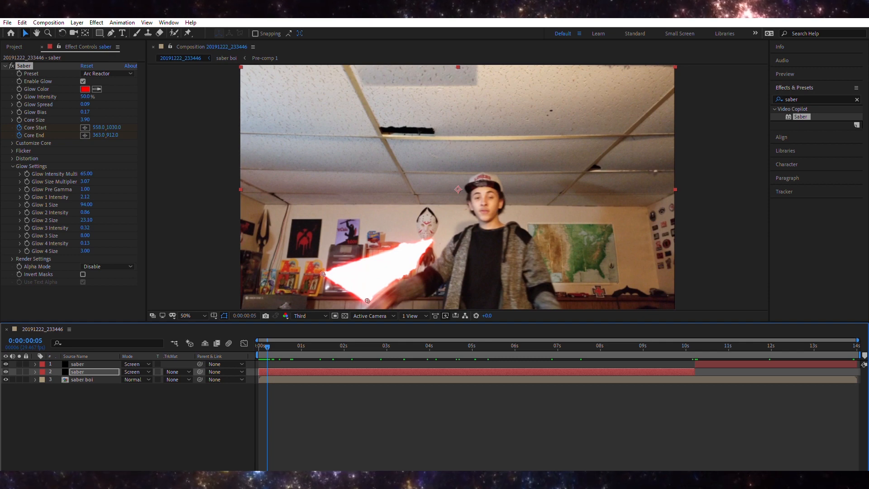
pyautogui.press('pagedown')
pyautogui.press('pagedown')
pyautogui.press('pagedown')
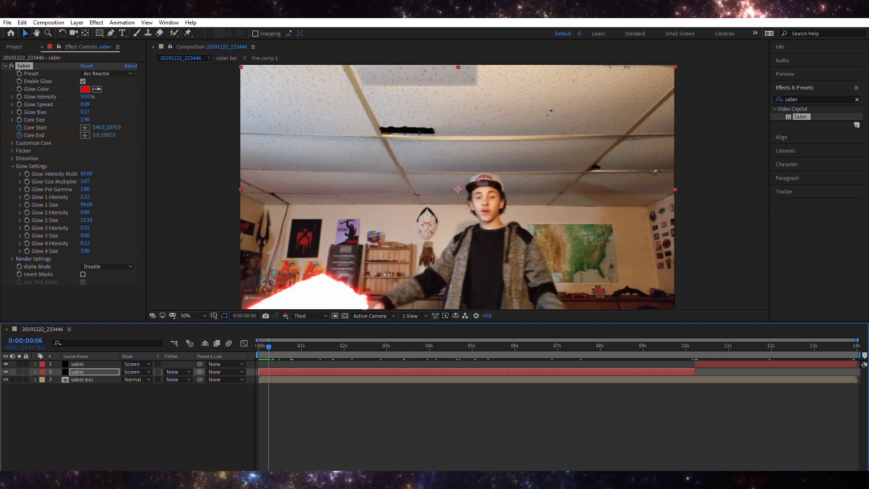
pyautogui.press('pageup')
pyautogui.press('pageup')
pyautogui.press('pageup')
pyautogui.press('pageup')
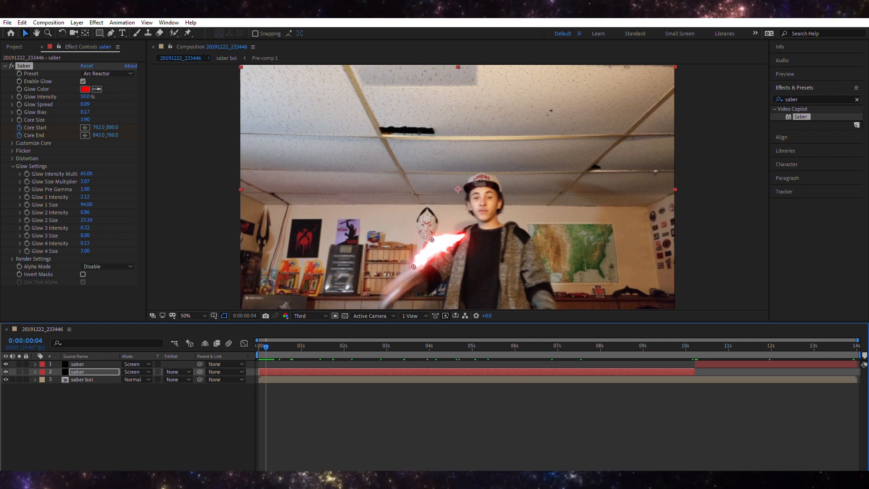
pyautogui.hotkey('ctrl', 'k')
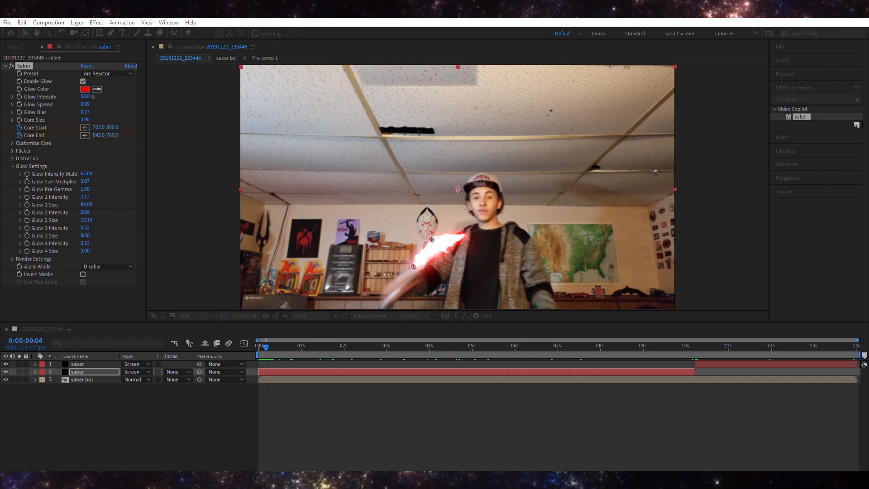
pyautogui.press('Escape')
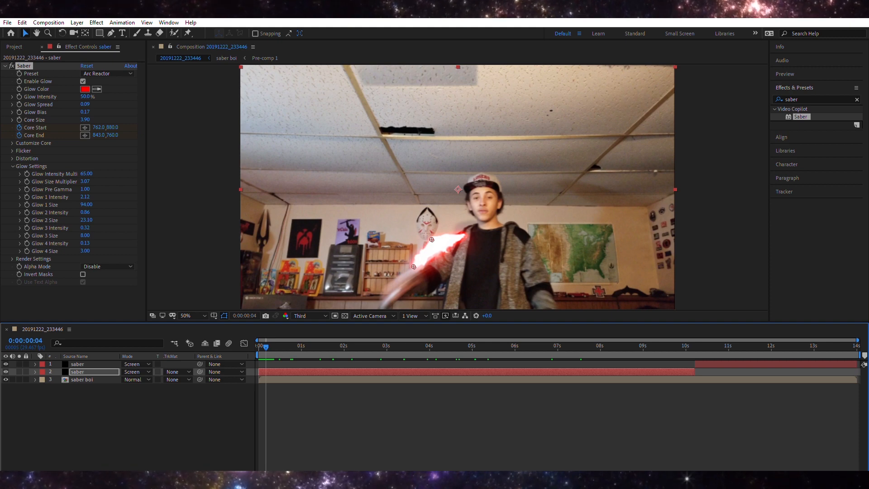
# - Examine the blade at 0:00:01:03 and the handover from the lower to the upper saber layer around 0:00:10:05
pyautogui.click(306, 346)
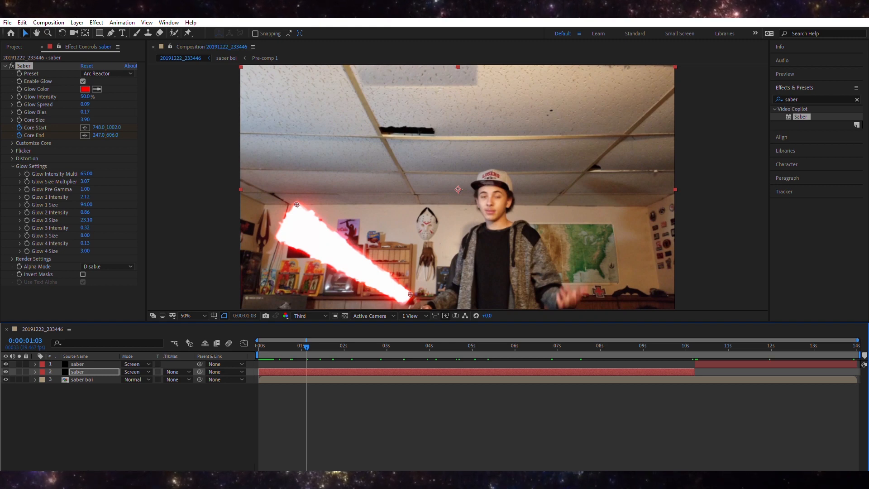
pyautogui.moveTo(306, 347); pyautogui.dragTo(693, 347)
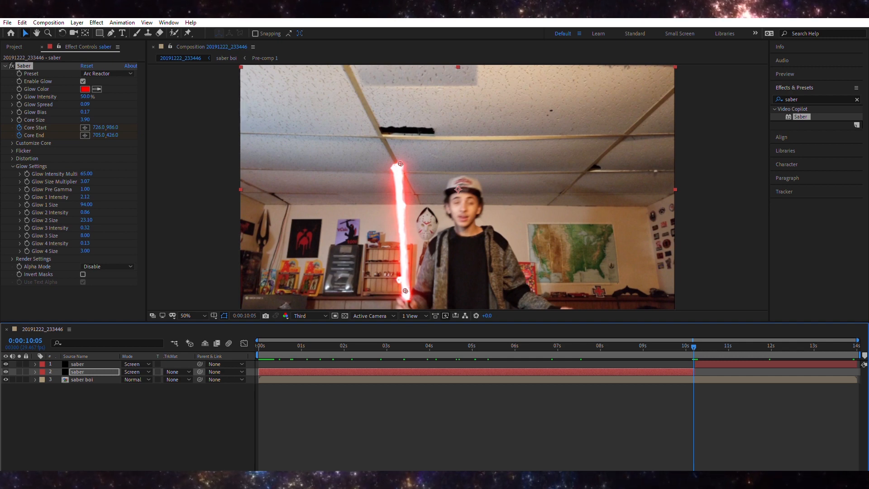
pyautogui.click(78, 364)
pyautogui.moveTo(693, 346); pyautogui.dragTo(700, 347)
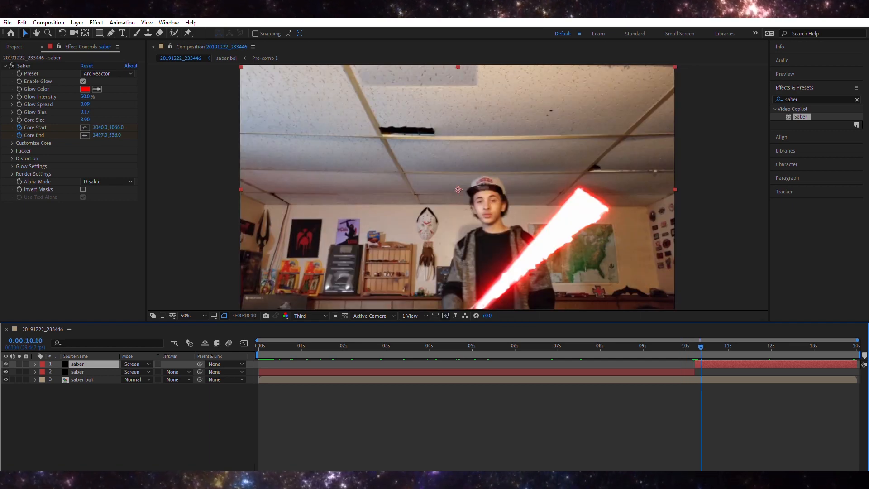
# - Examine the upper saber layer's Opacity keyframes and the lower saber layer's end point between 0:00:10:05 and 0:00:10:11
pyautogui.click(35, 364)
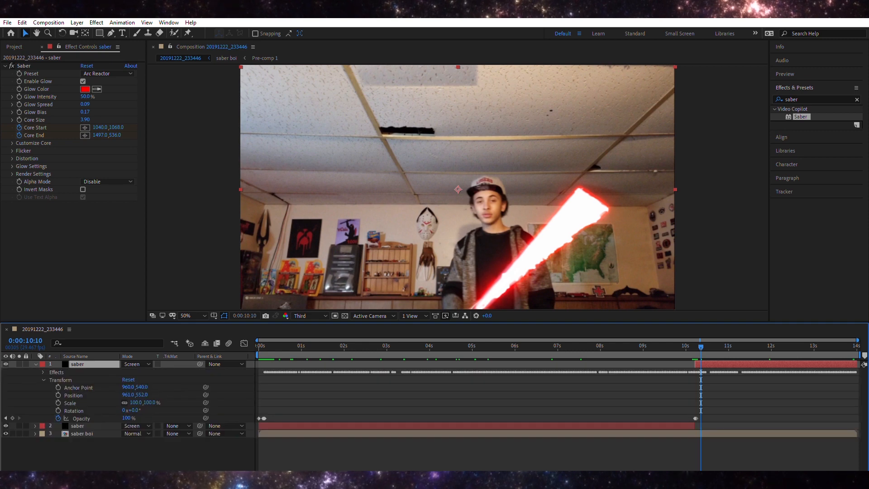
pyautogui.hotkey('ctrl', 'Down')
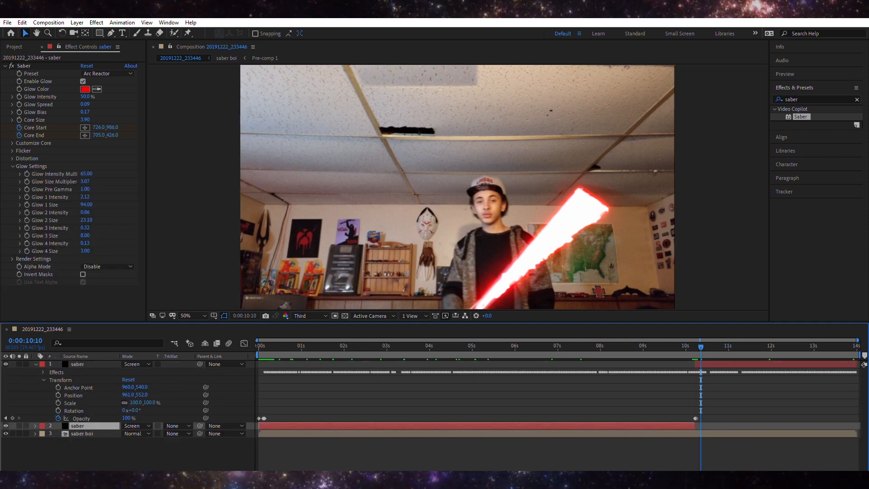
pyautogui.press('o')
pyautogui.moveTo(694, 347)
pyautogui.mouseDown()
pyautogui.moveTo(685, 347)
pyautogui.moveTo(695, 347)
pyautogui.mouseUp()
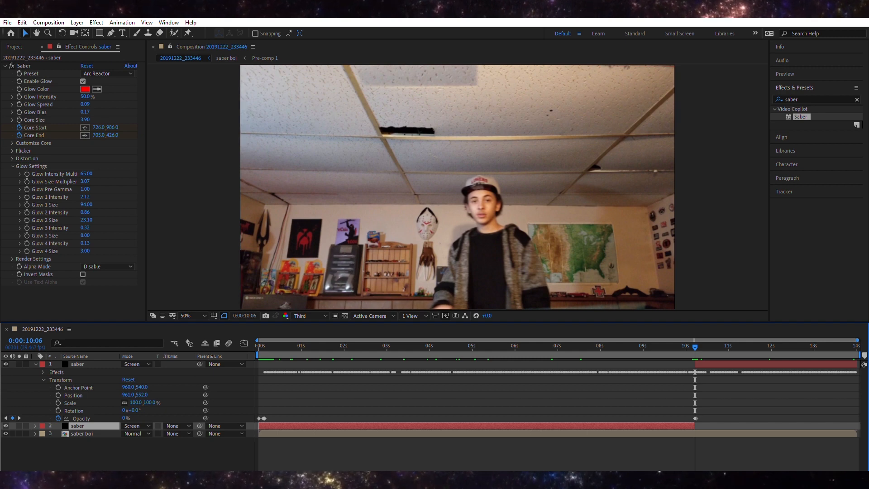
pyautogui.click(77, 364)
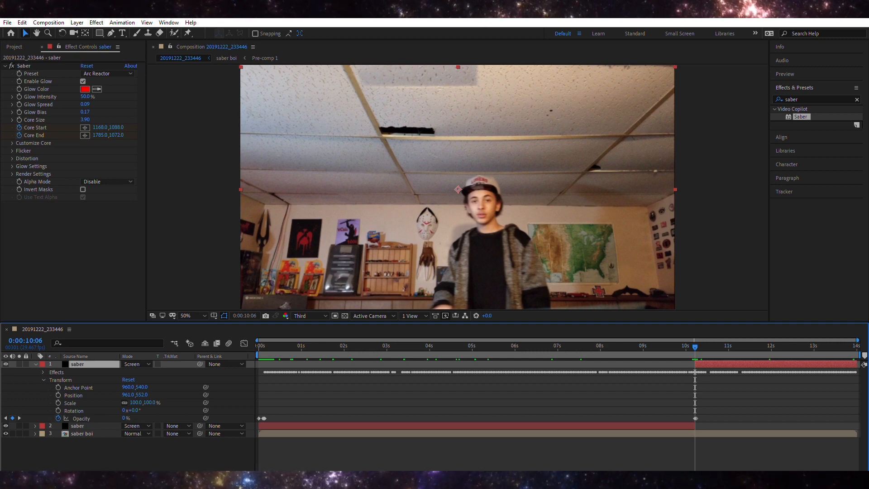
pyautogui.moveTo(694, 347)
pyautogui.mouseDown()
pyautogui.moveTo(715, 347)
pyautogui.moveTo(686, 348)
pyautogui.moveTo(696, 347)
pyautogui.mouseUp()
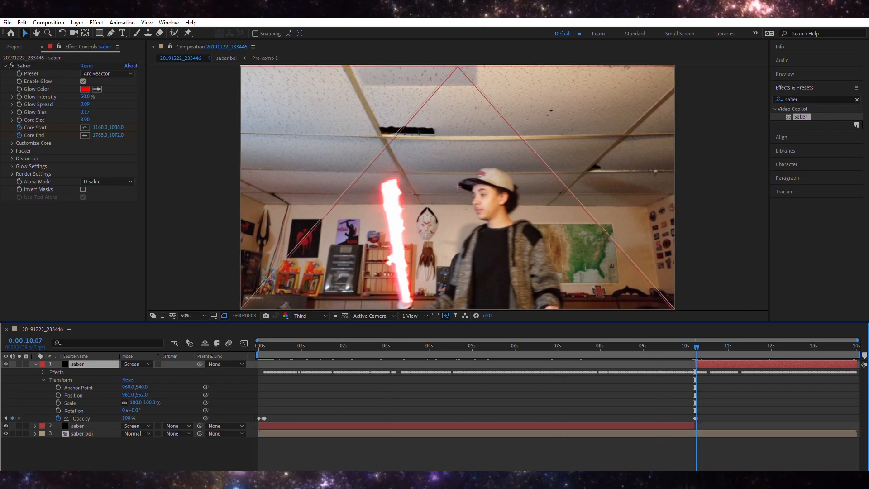
pyautogui.moveTo(696, 347)
pyautogui.mouseDown()
pyautogui.moveTo(258, 347)
pyautogui.moveTo(702, 347)
pyautogui.mouseUp()
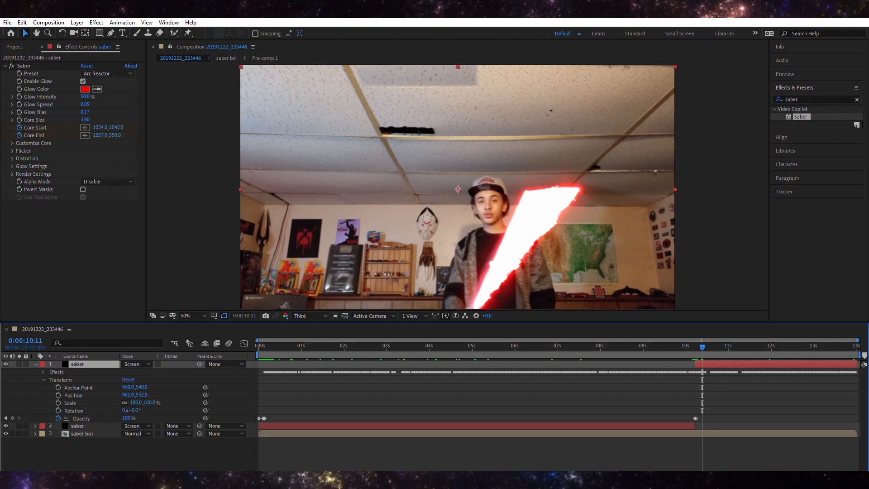
pyautogui.moveTo(702, 347); pyautogui.dragTo(692, 347)
pyautogui.press('pagedown')
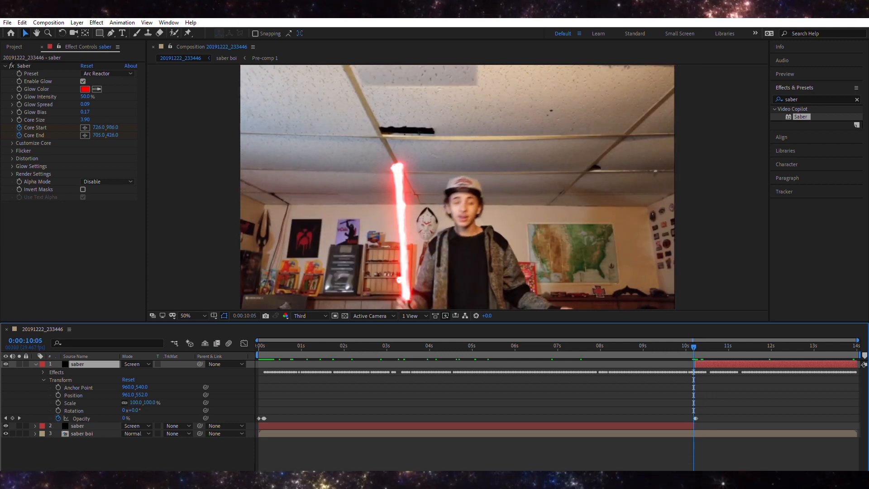
pyautogui.click(36, 364)
# - Add the lightsaber sound MP3 to the composition below the saber boi layer and preview it from the start
pyautogui.click(14, 47)
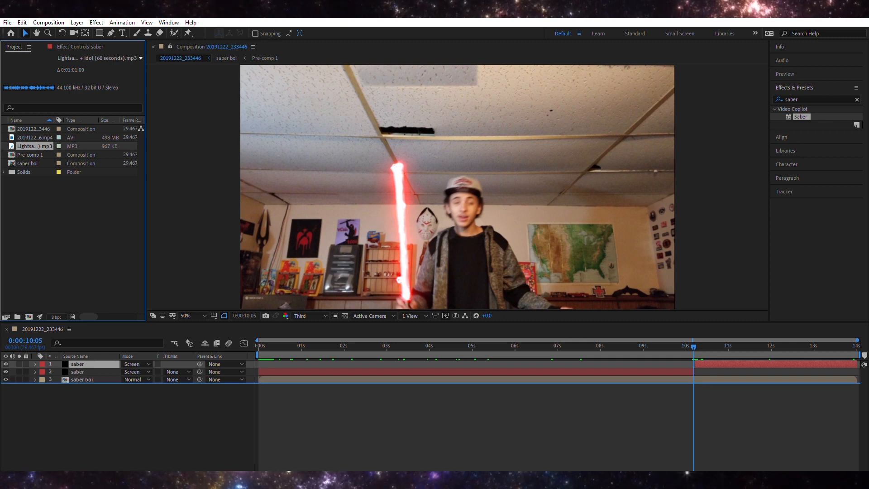
pyautogui.hotkey('ctrl', '/')
pyautogui.press('Home')
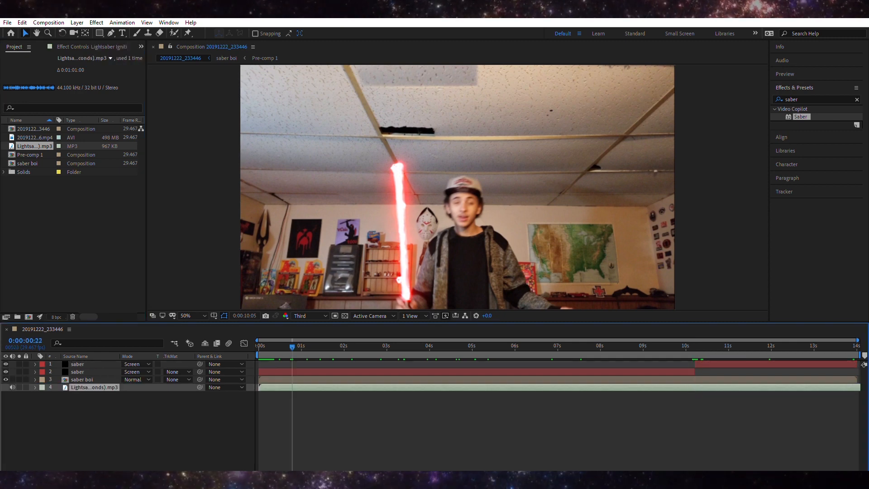
pyautogui.press('space')
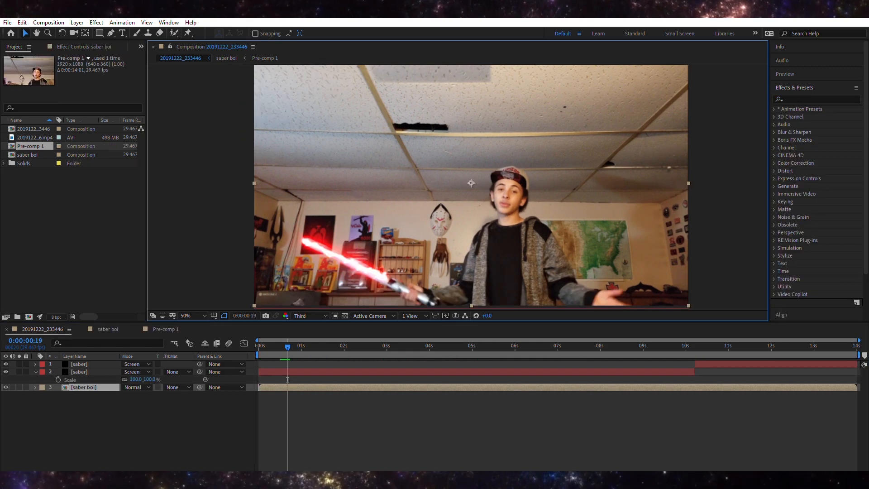
# - Import idol (60 seconds).mp3 into the project and add it to the composition as a layer below saber boi
pyautogui.doubleClick(72, 235)
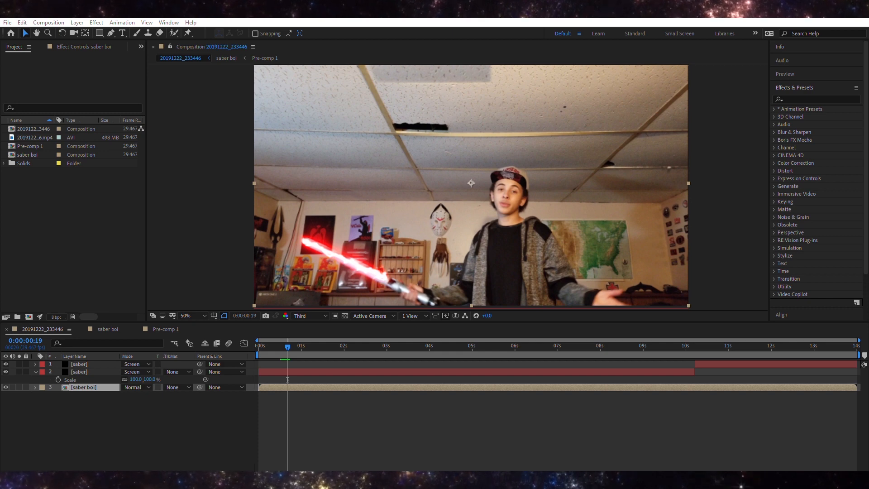
pyautogui.press('Return')
pyautogui.click(84, 46)
pyautogui.click(9, 47)
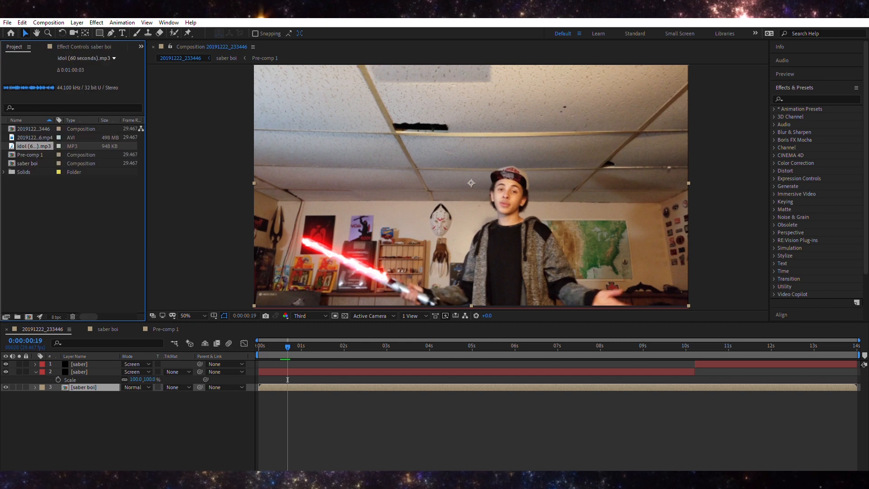
pyautogui.doubleClick(72, 227)
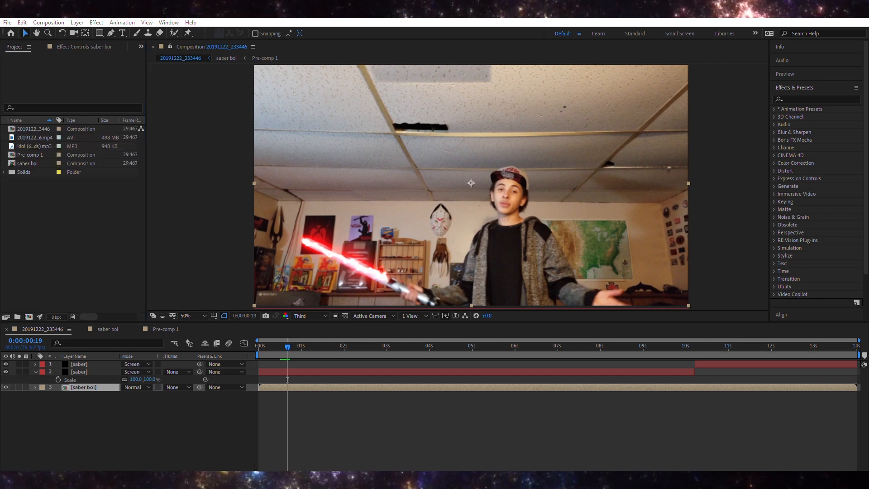
pyautogui.press('Escape')
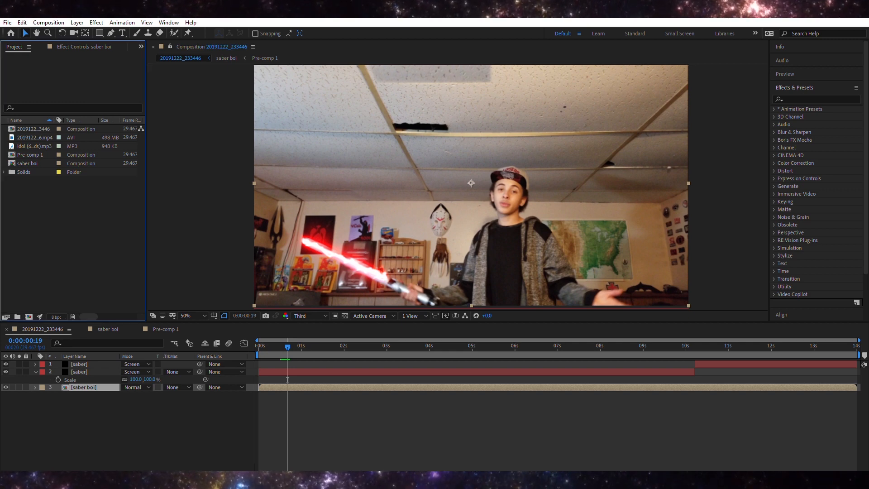
pyautogui.moveTo(34, 147)
pyautogui.mouseDown()
pyautogui.moveTo(292, 394)
pyautogui.moveTo(263, 395)
pyautogui.mouseUp()
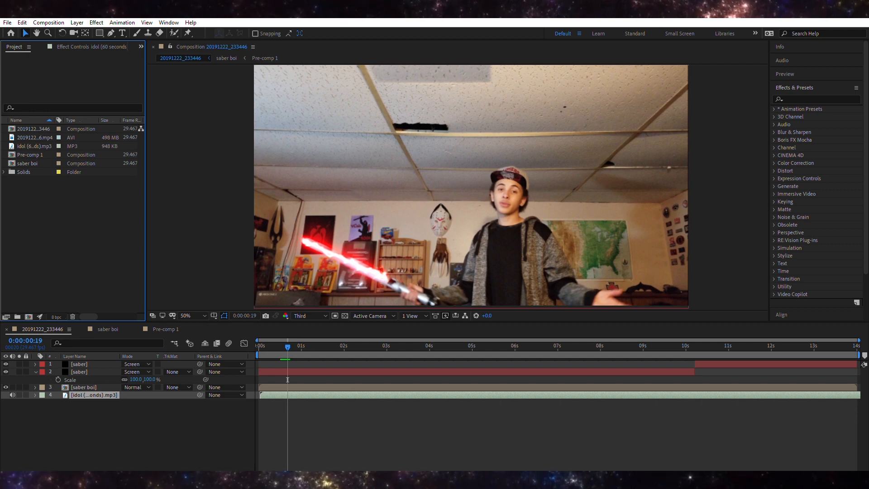
# - Expand the idol MP3 layer's Audio properties and lower its Audio Levels
pyautogui.moveTo(287, 379); pyautogui.dragTo(286, 379)
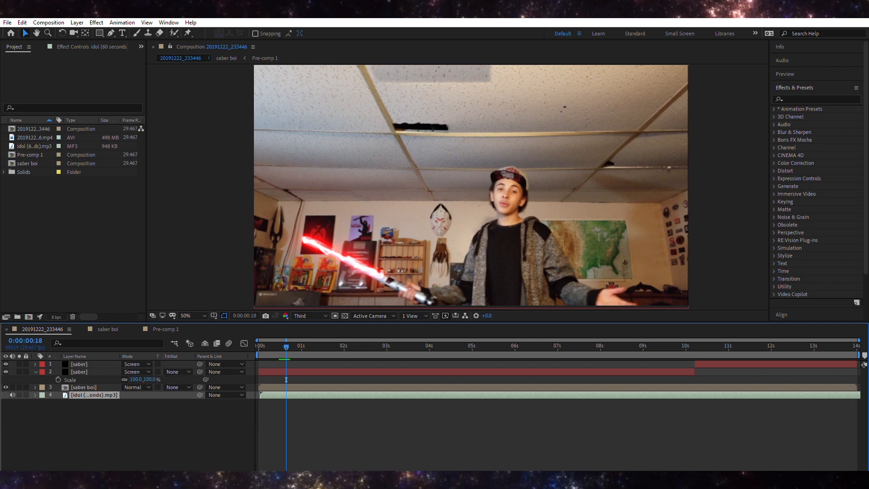
pyautogui.click(35, 395)
pyautogui.click(43, 404)
pyautogui.moveTo(129, 410); pyautogui.dragTo(115, 411)
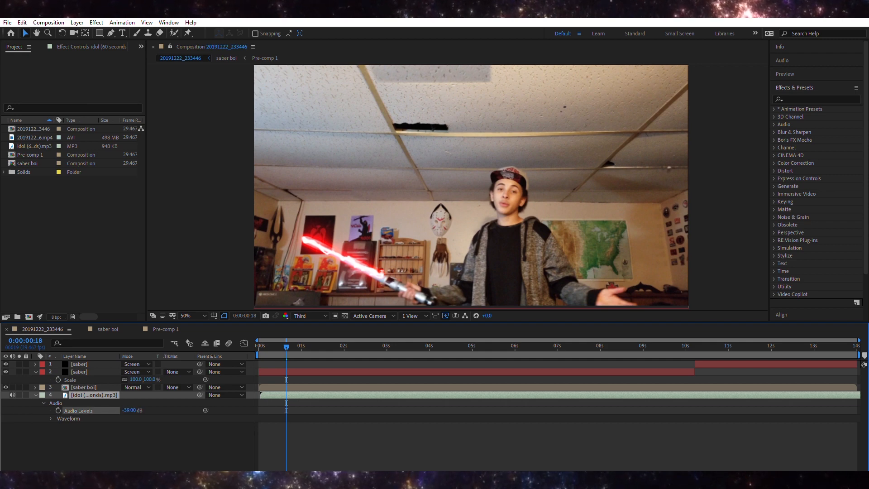
pyautogui.moveTo(127, 411); pyautogui.dragTo(127, 410)
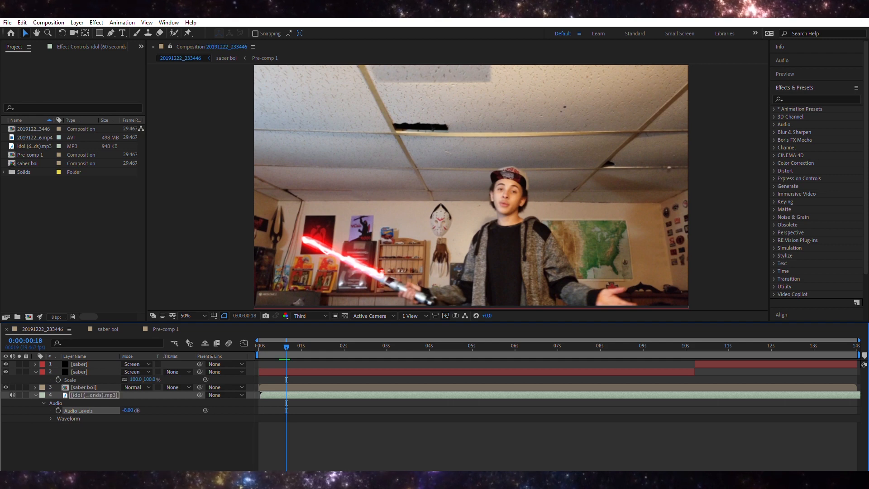